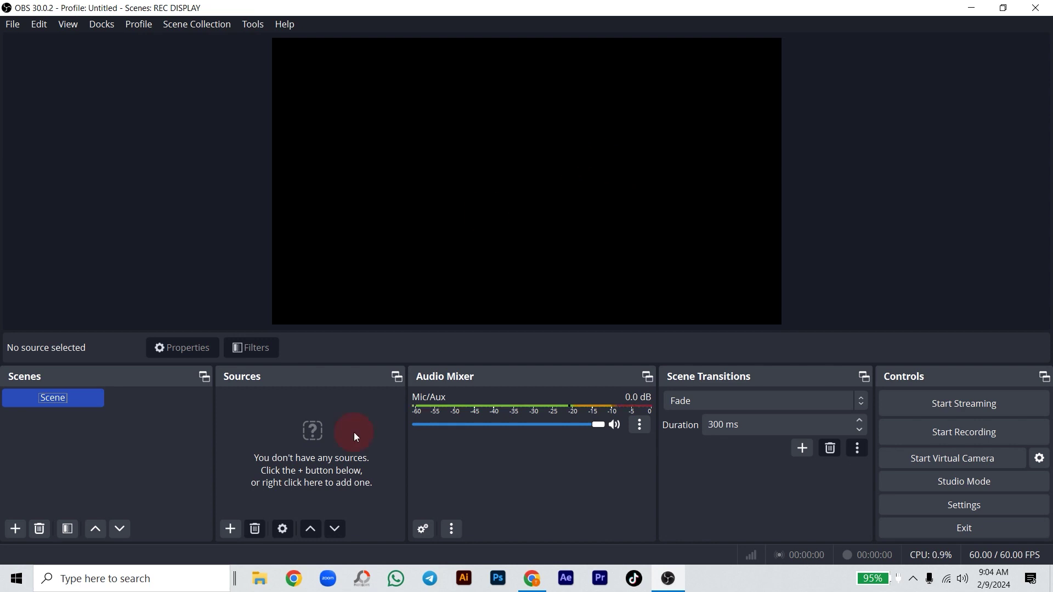
click(232, 529)
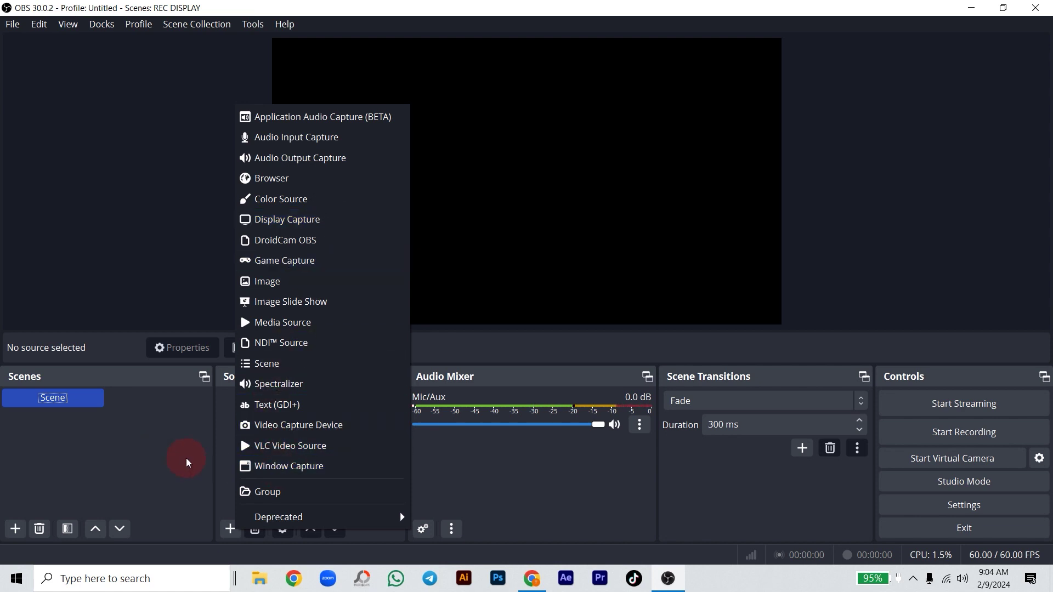
click(61, 426)
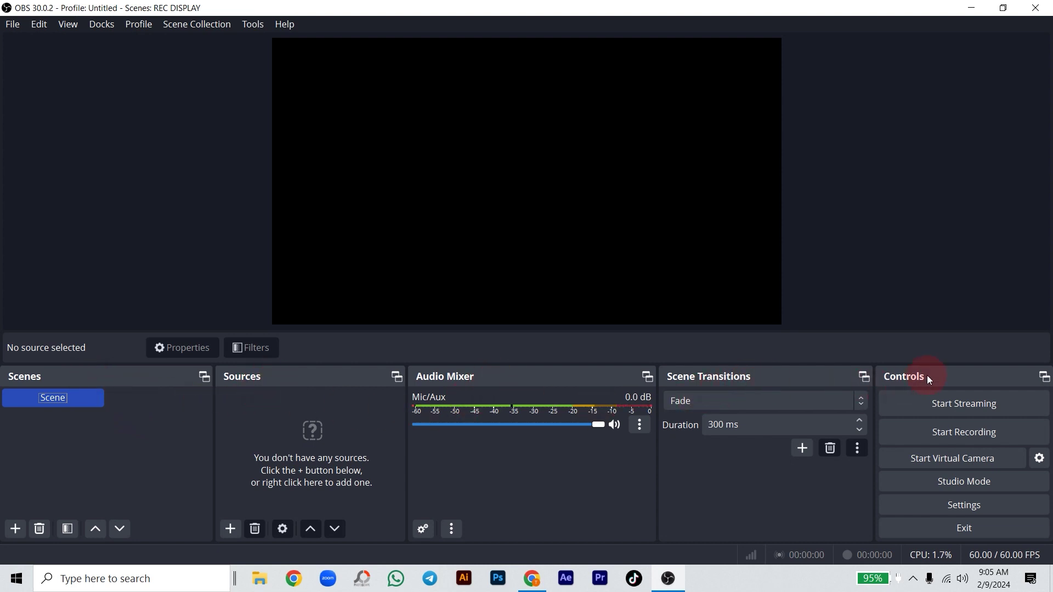
click(945, 485)
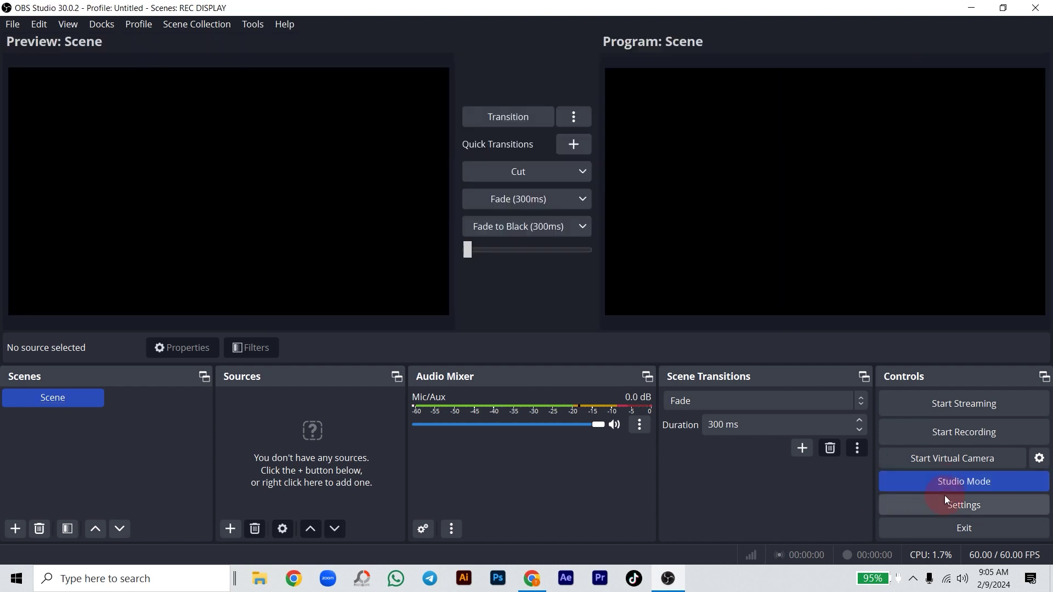
click(943, 485)
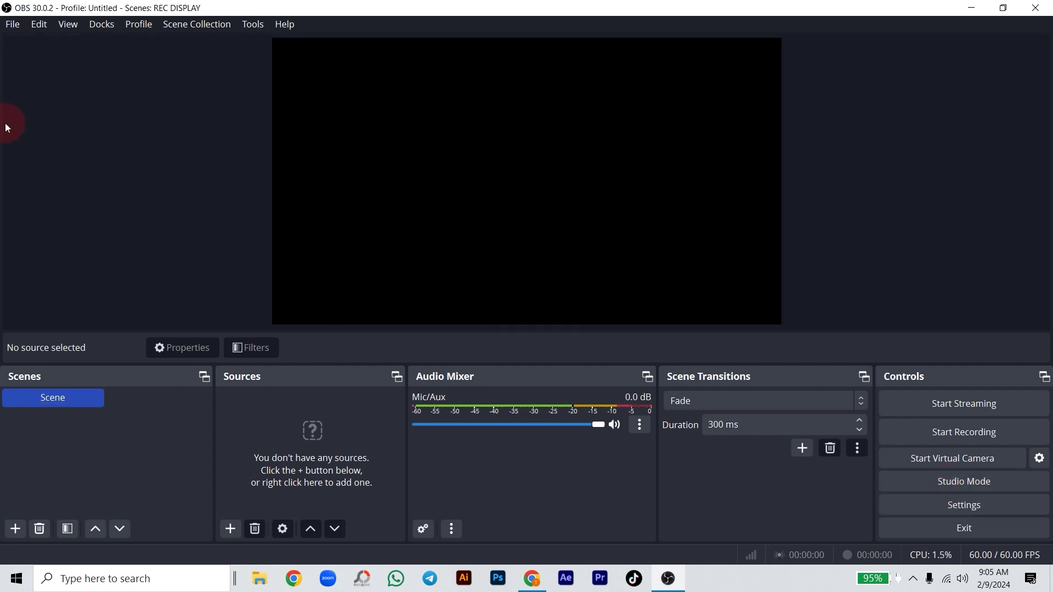
click(105, 25)
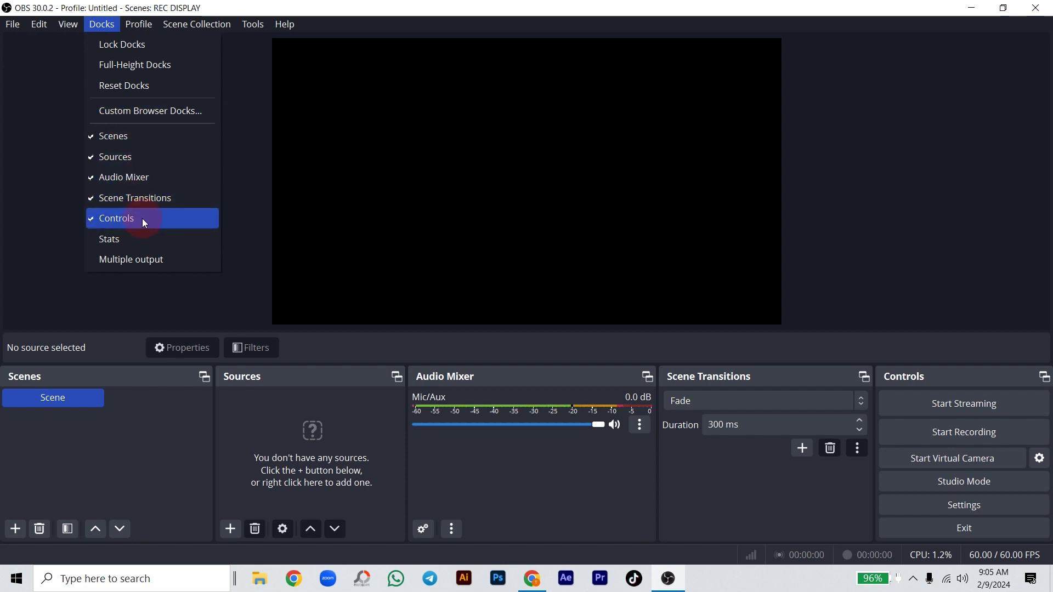
click(45, 183)
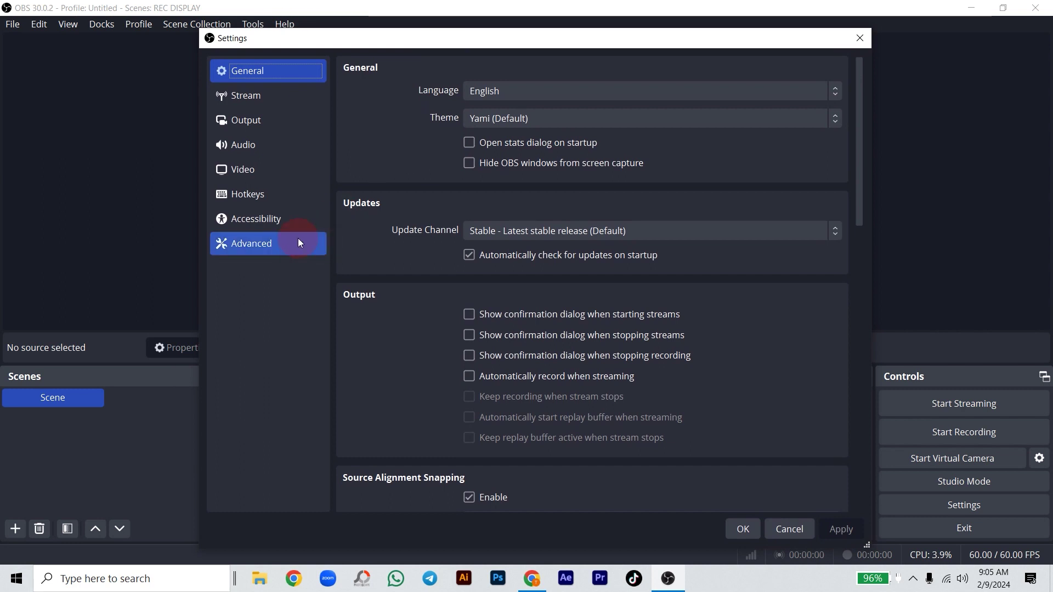
Step: Review the output and video settings, including the canvas resolution and the available common FPS values
click(266, 174)
click(259, 128)
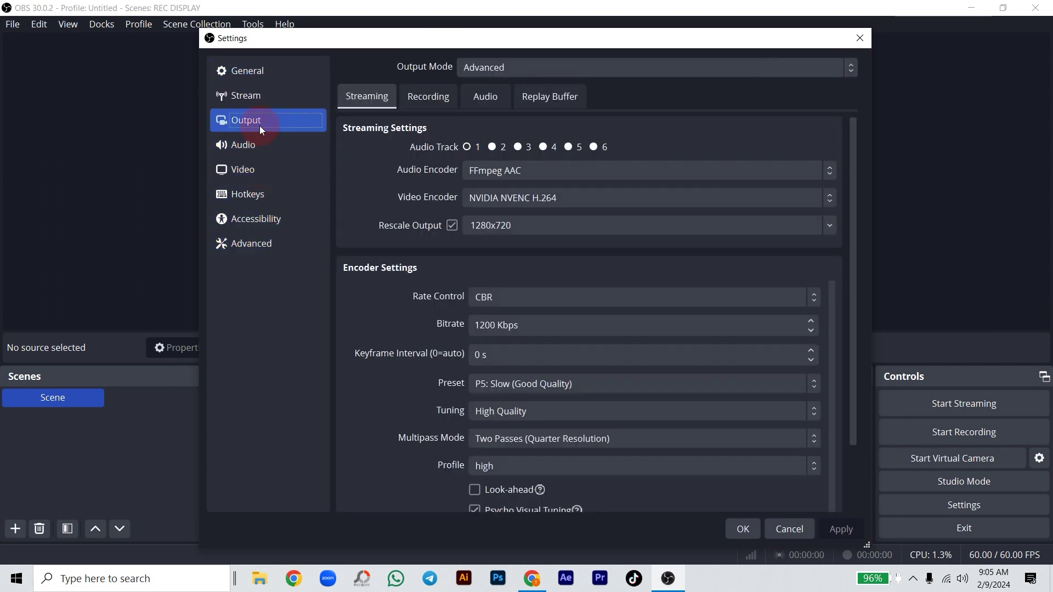
click(251, 176)
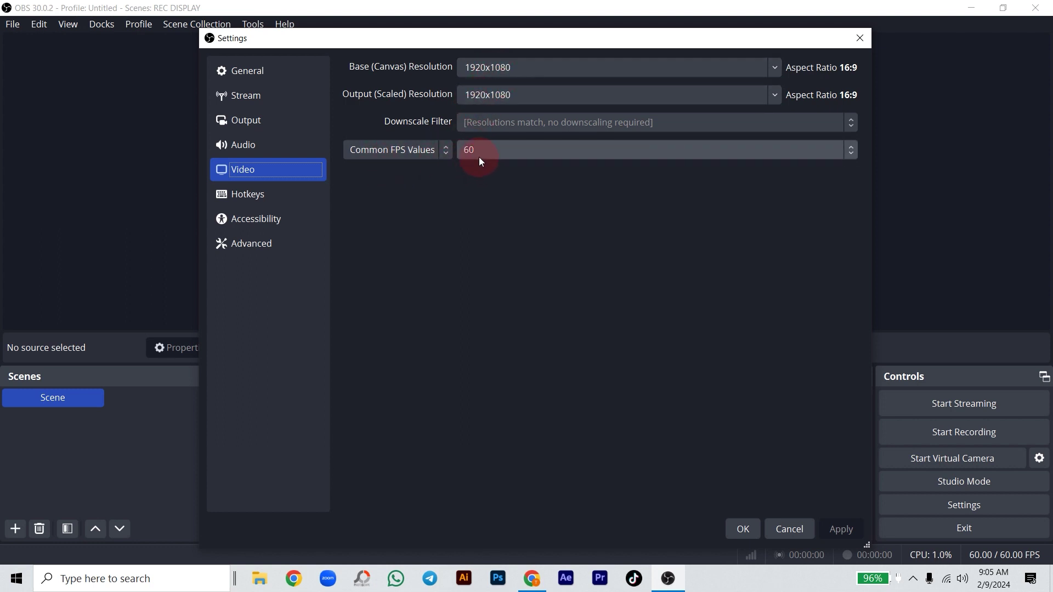
click(505, 145)
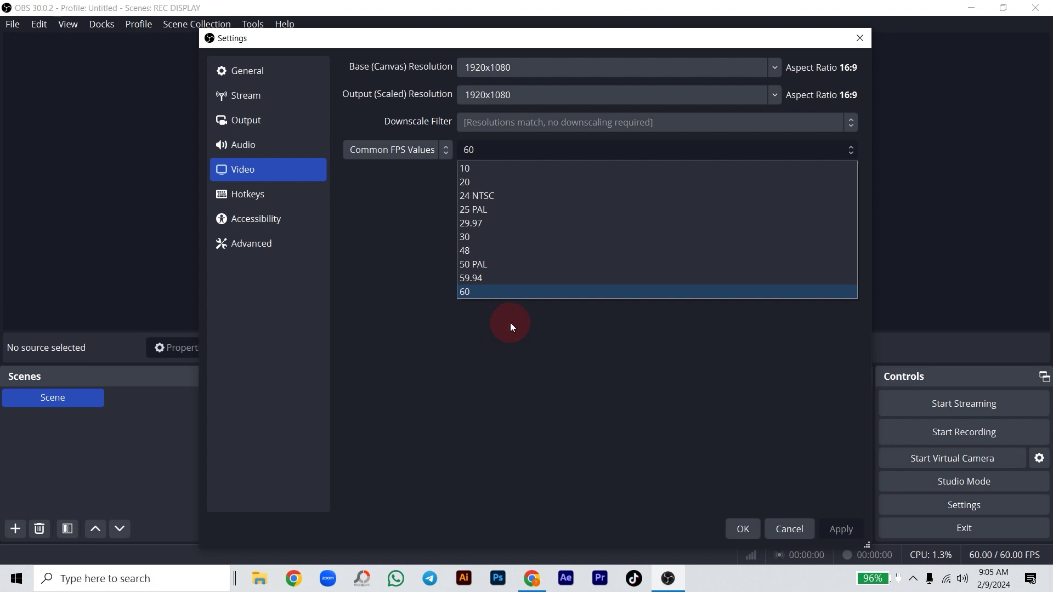
click(491, 327)
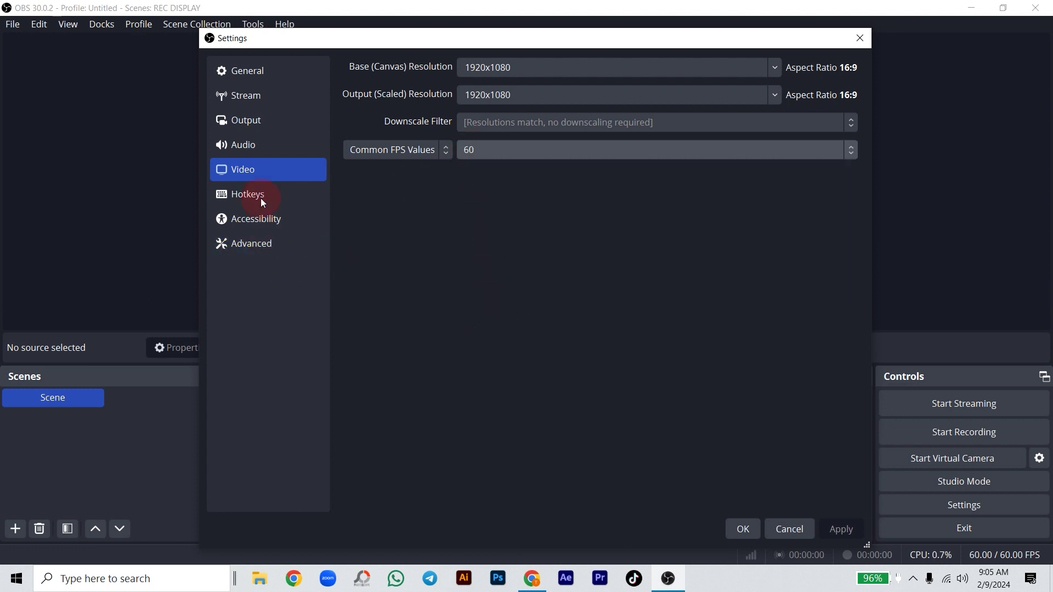
Step: Choose Microphone (Samson Meteor Mic) as the Mic/Auxiliary Audio device in the audio settings
click(249, 156)
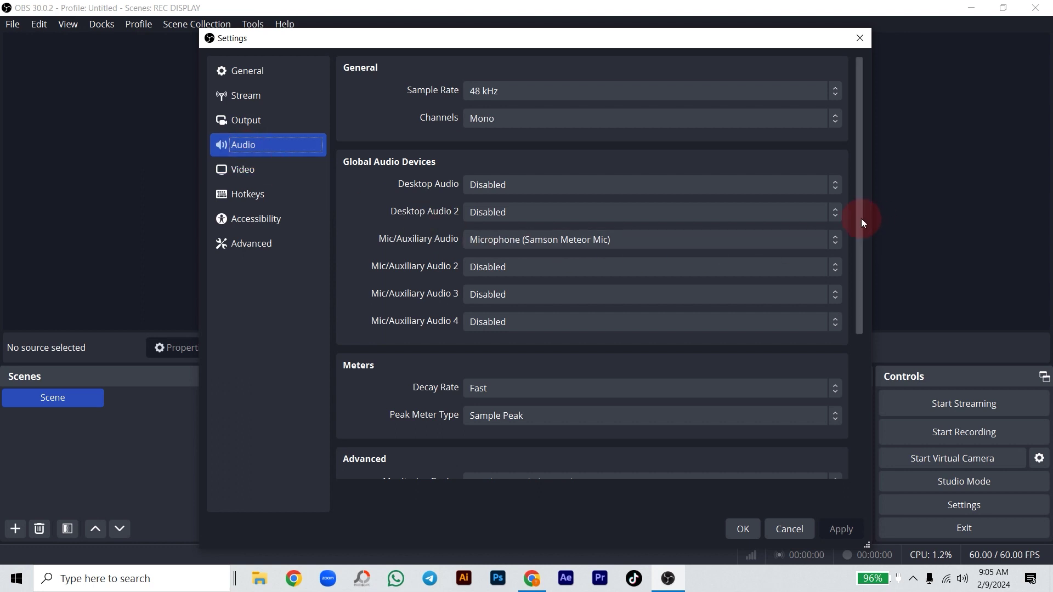
drag(861, 219, 858, 232)
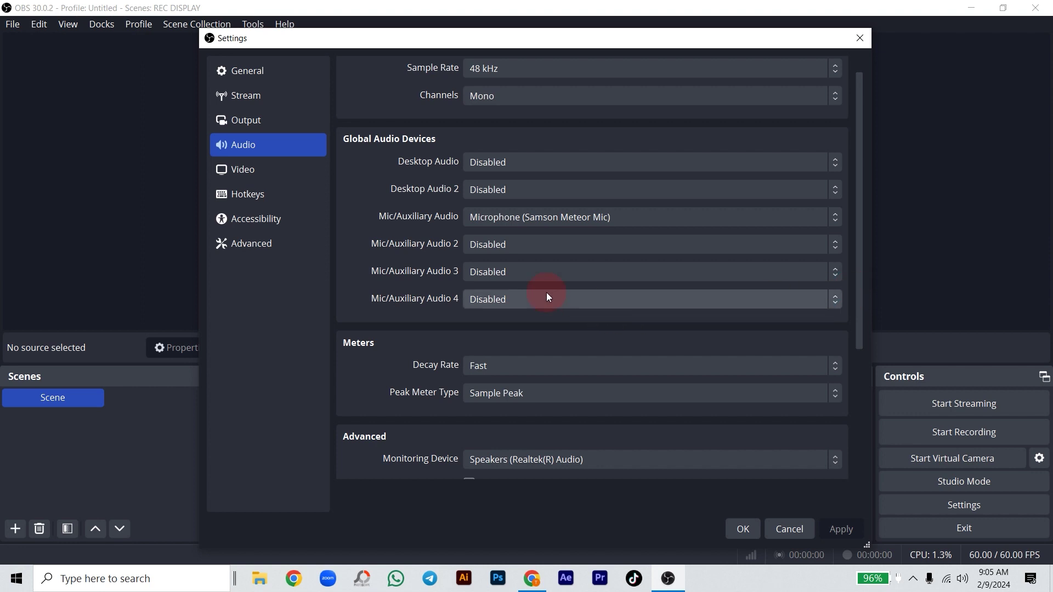
click(482, 221)
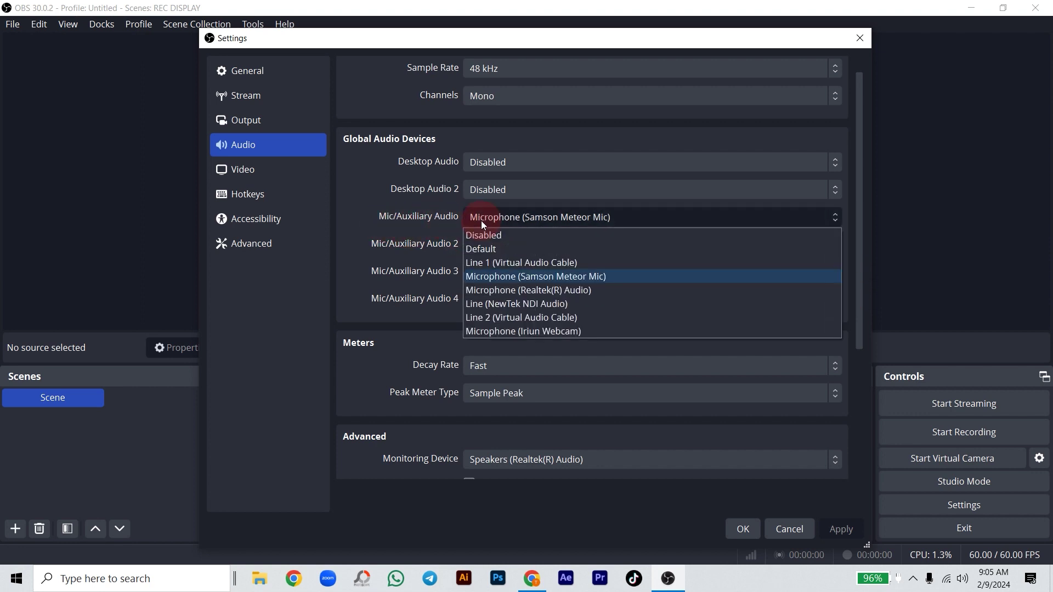
click(545, 281)
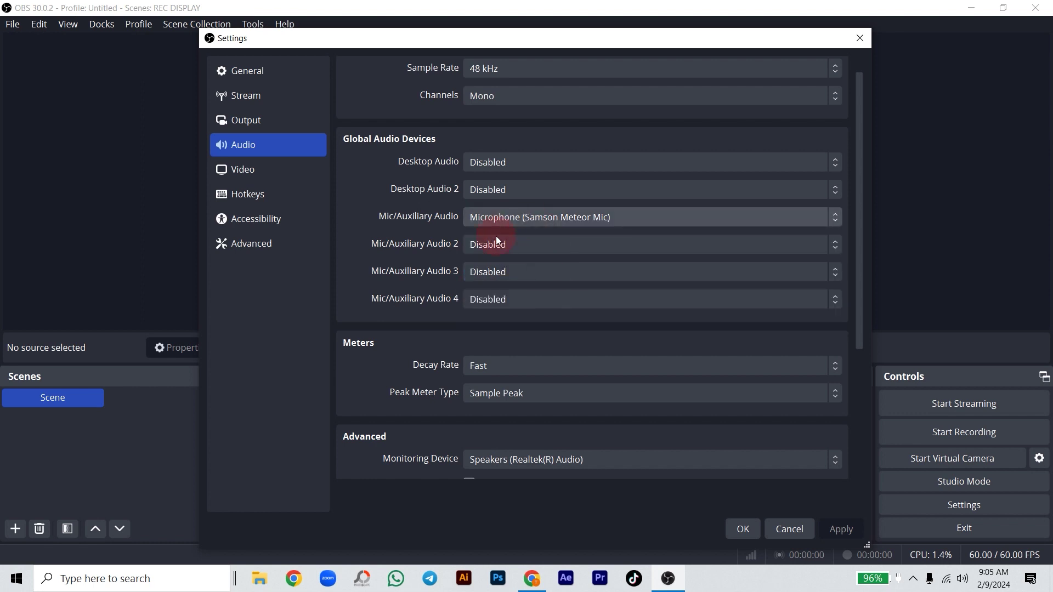
Step: Choose Speakers (Realtek(R) Audio) as the Monitoring Device in the advanced audio settings
drag(860, 293, 854, 380)
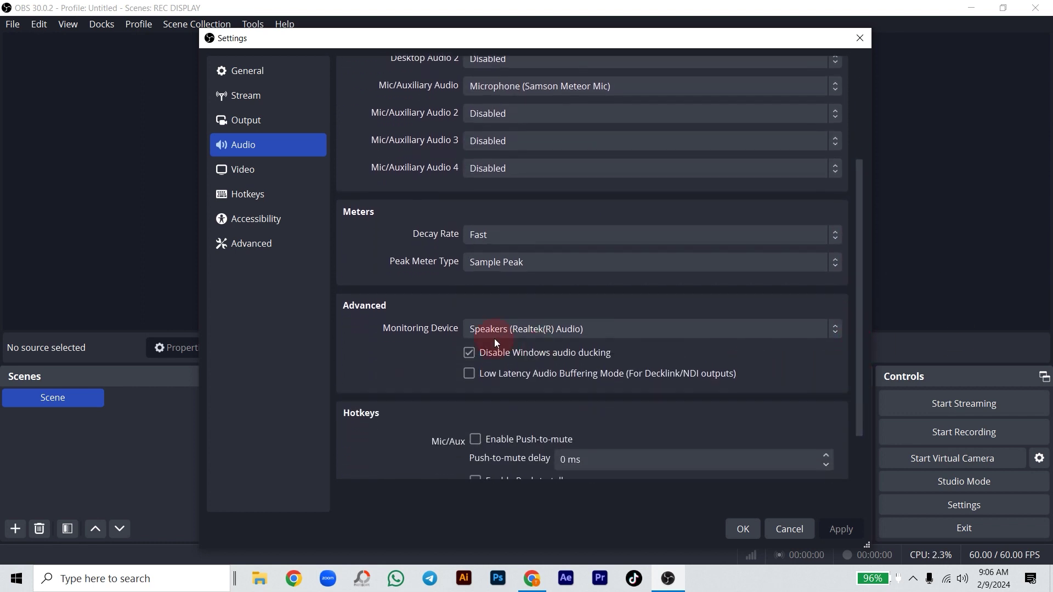
click(636, 333)
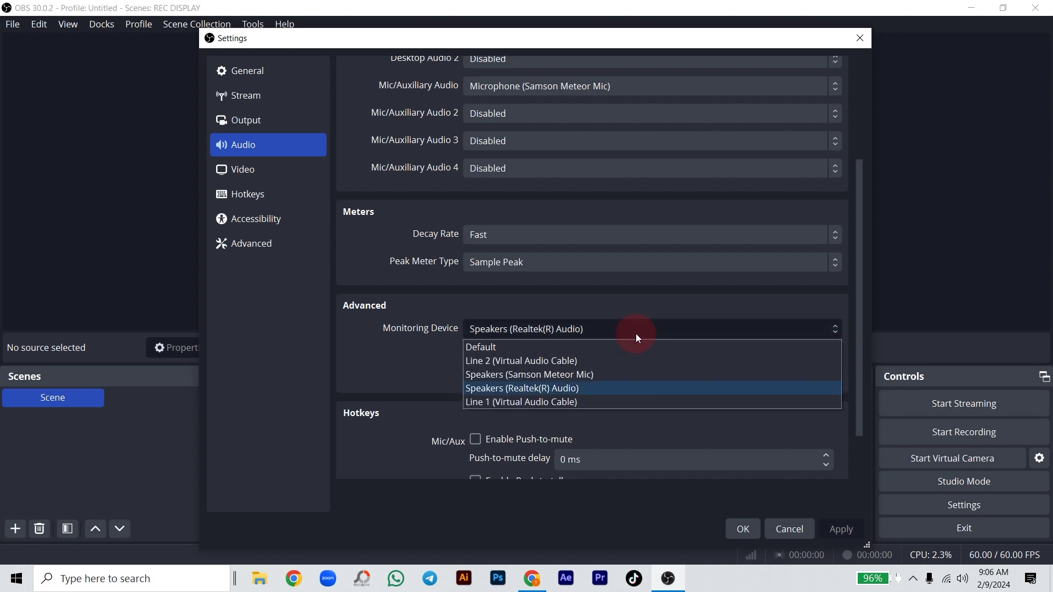
click(546, 390)
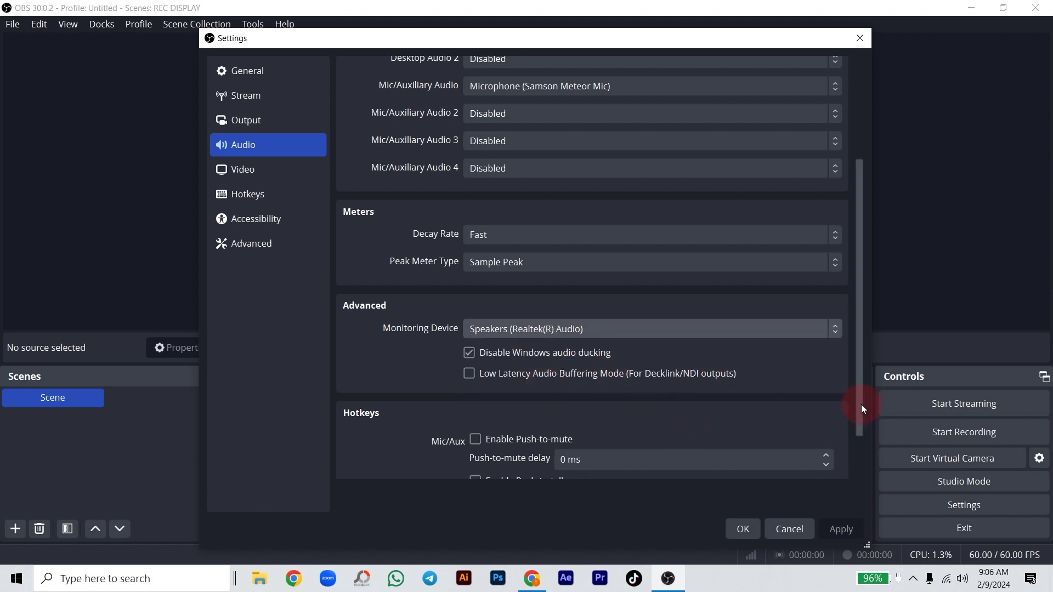
drag(859, 406, 818, 471)
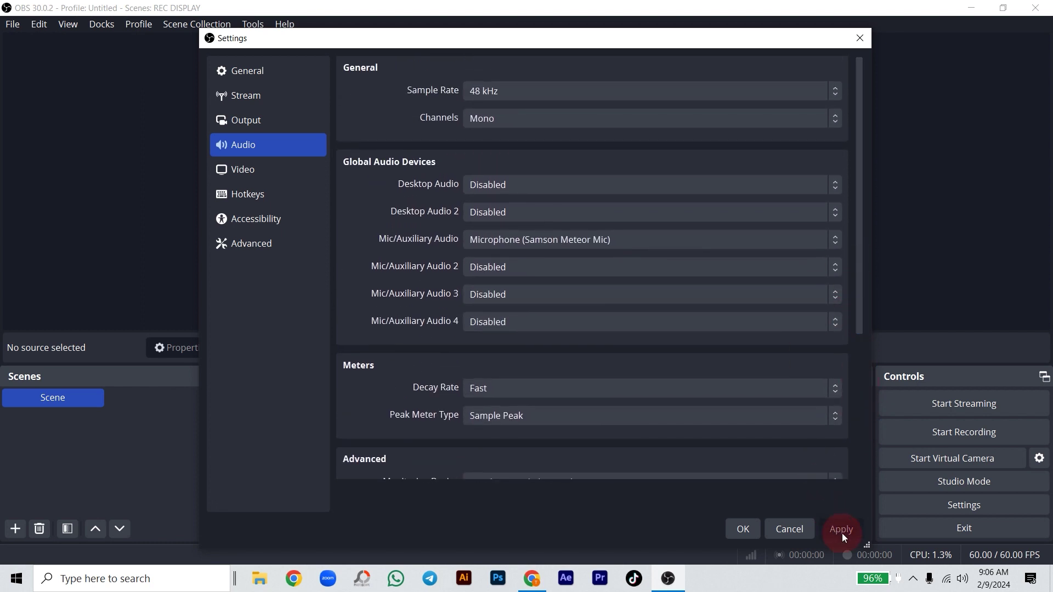
Step: Select the Advanced output mode, check the recording's video bitrate and rescale resolution, and confirm the settings
click(242, 122)
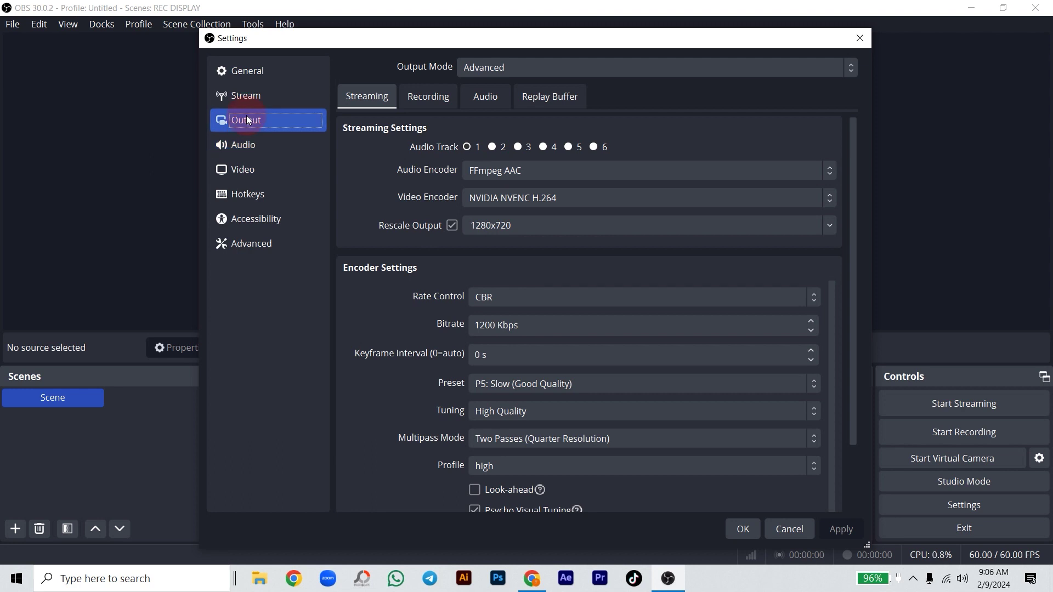
click(441, 100)
click(495, 70)
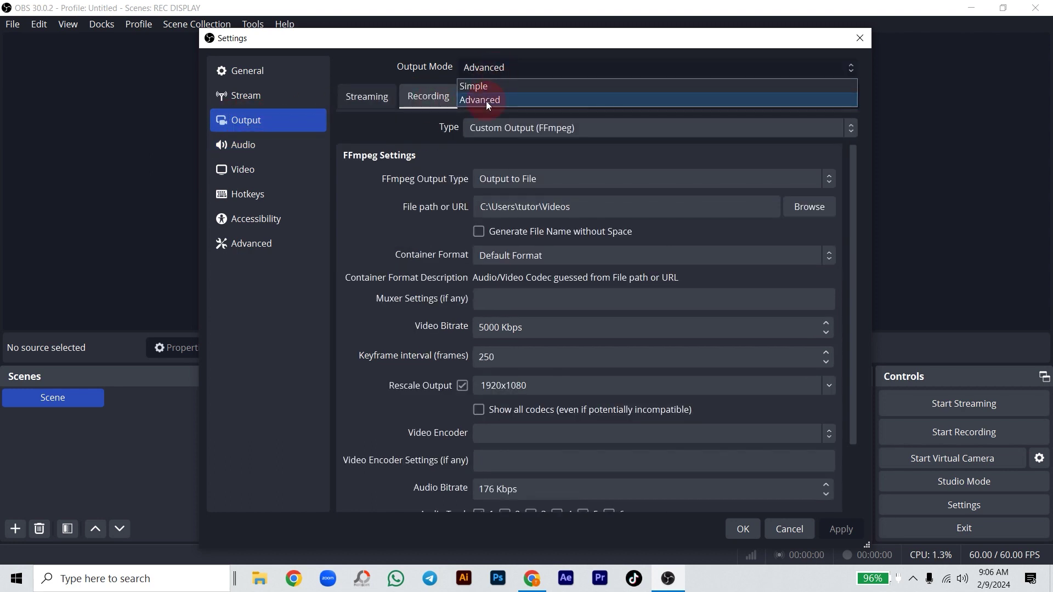
click(486, 101)
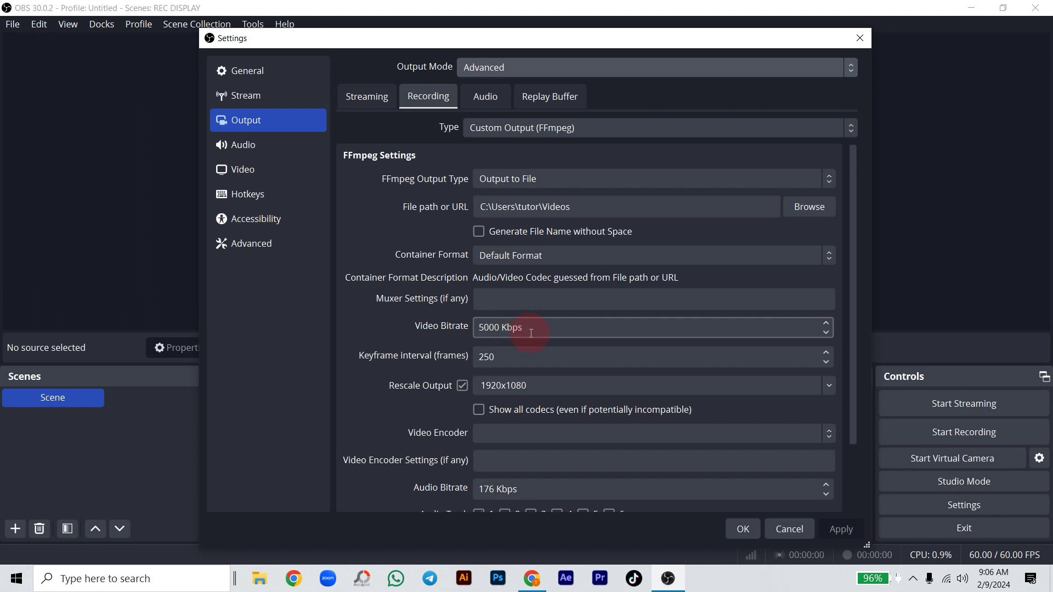
click(480, 329)
click(536, 385)
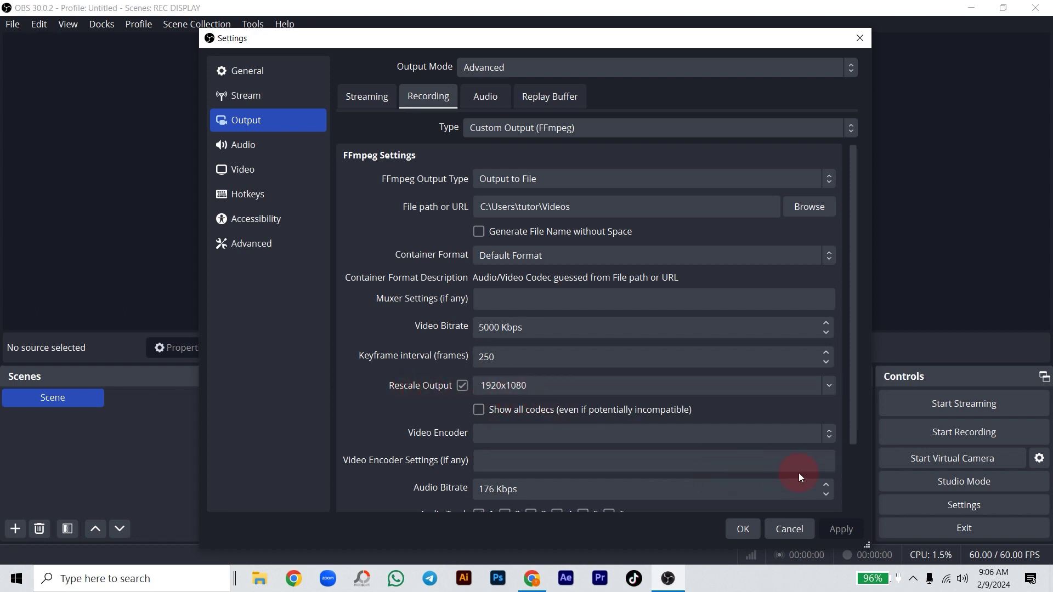
click(745, 529)
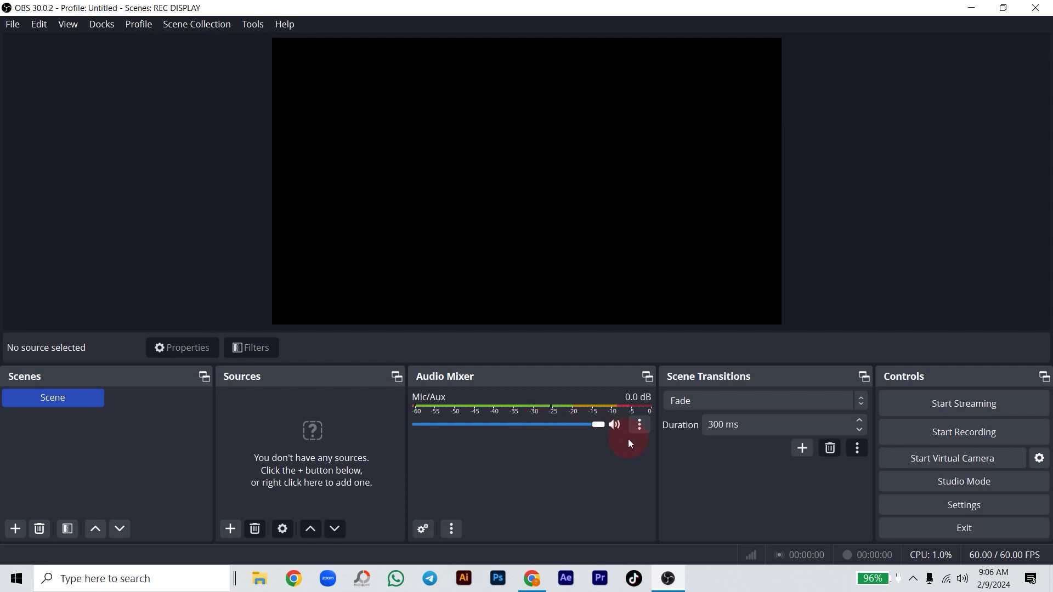
Step: Check the Mic/Aux input device and its audio monitoring option in the advanced audio properties
click(639, 426)
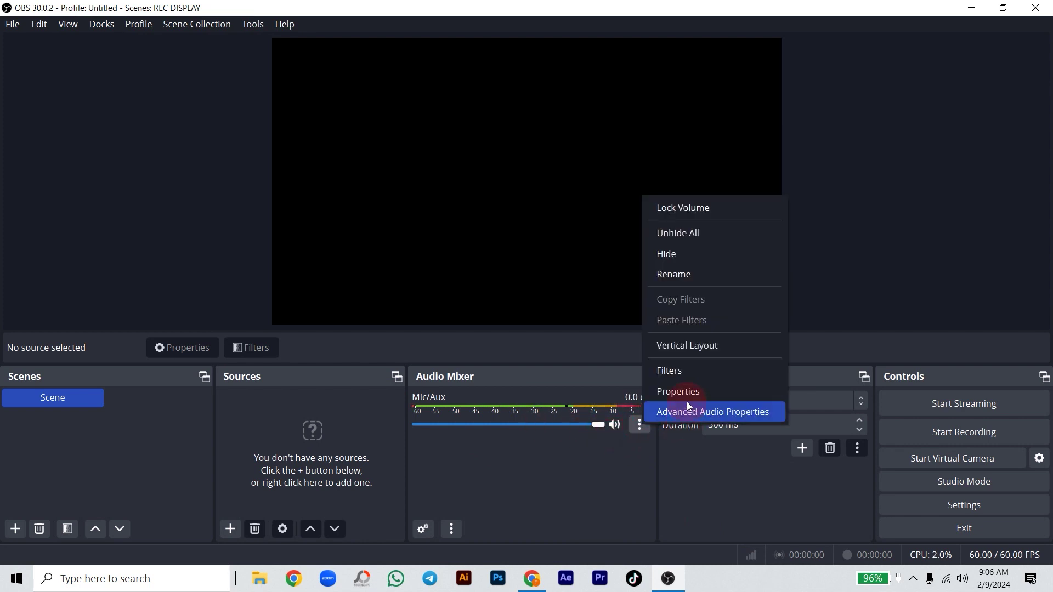
click(687, 392)
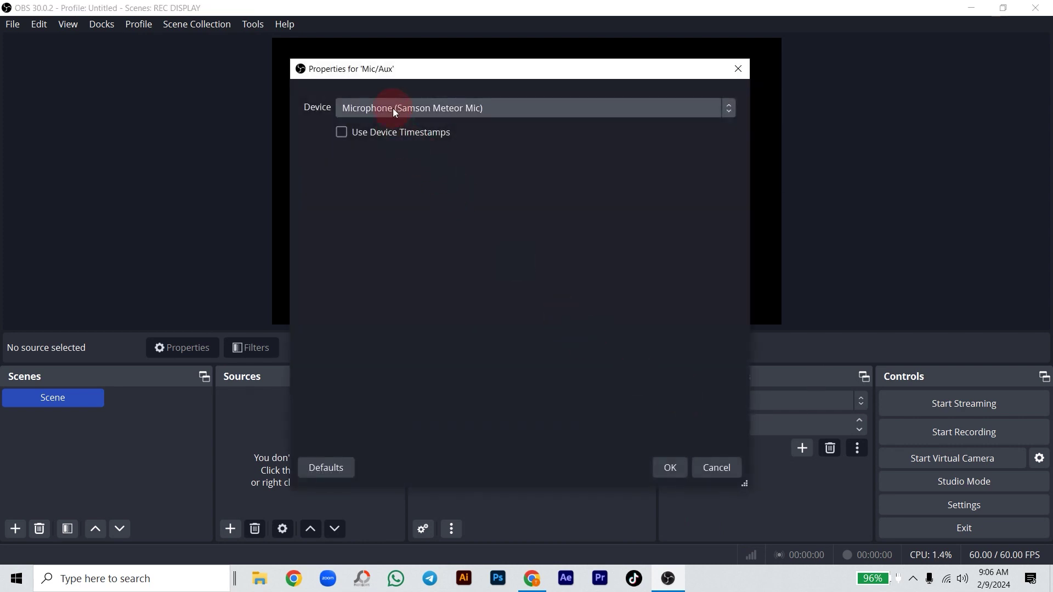
click(670, 468)
click(640, 426)
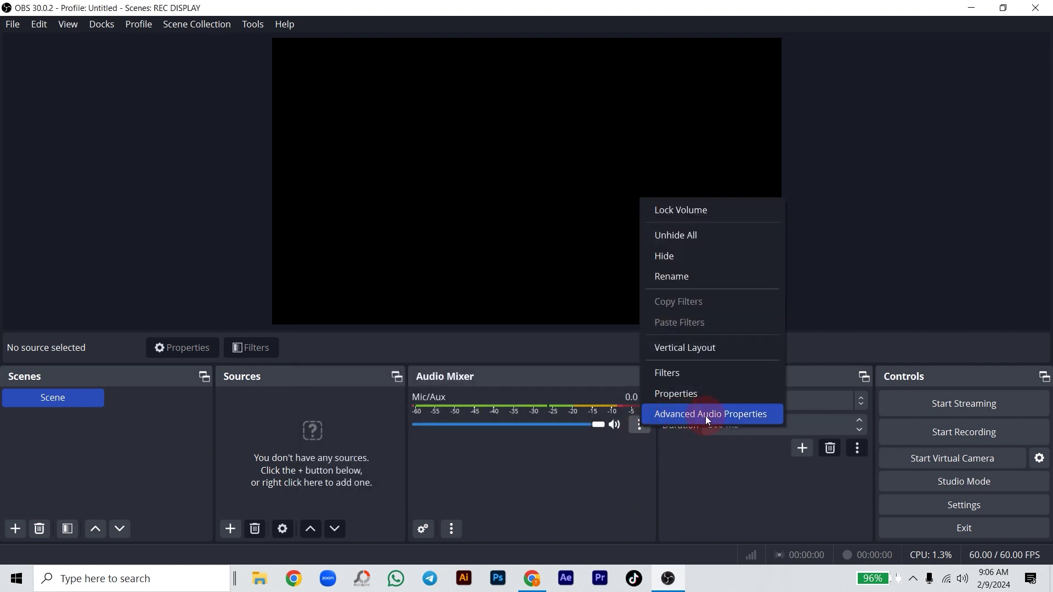
click(743, 416)
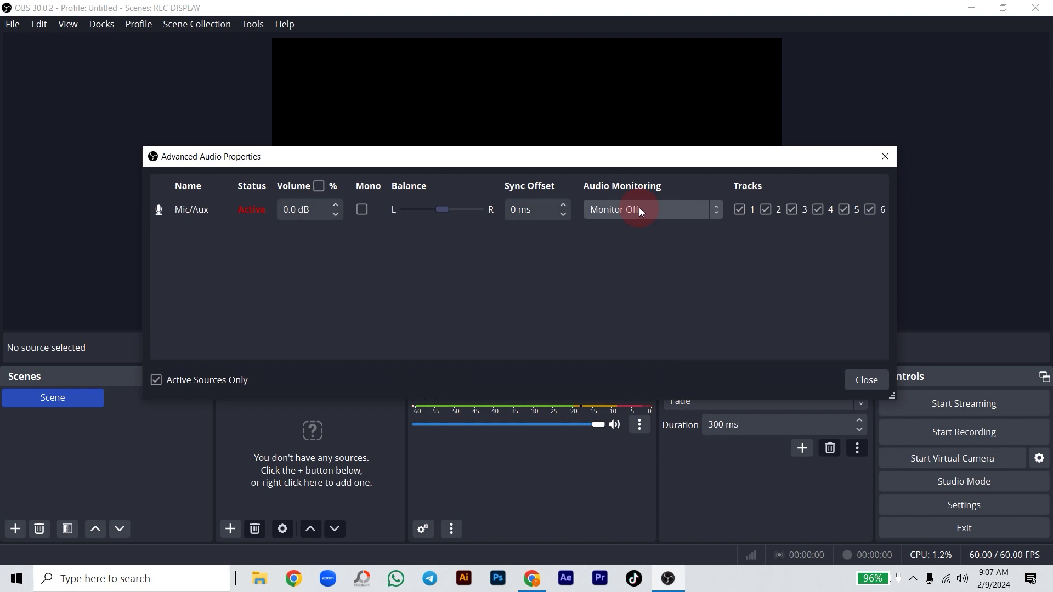
click(856, 384)
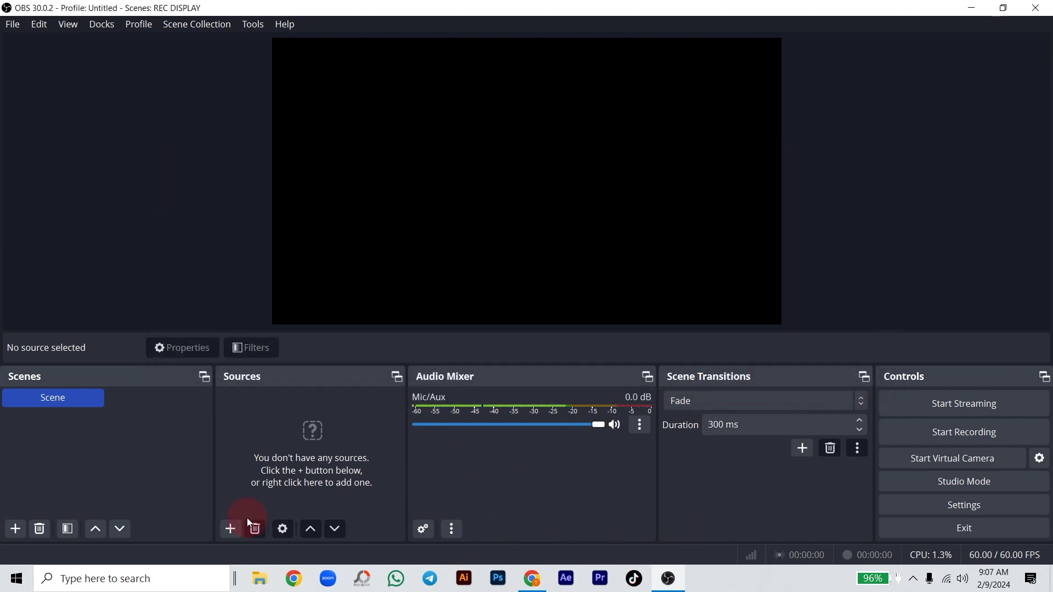
Step: Rename the existing scene as WIN CAPTURE
right_click(48, 400)
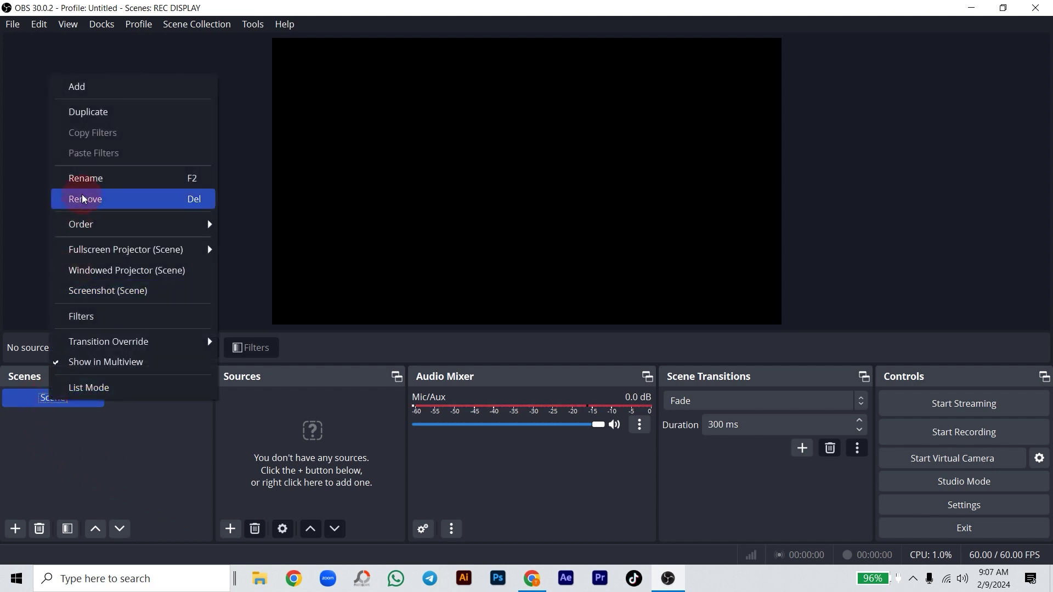
click(88, 181)
key(Caps_Lock)
text(W)
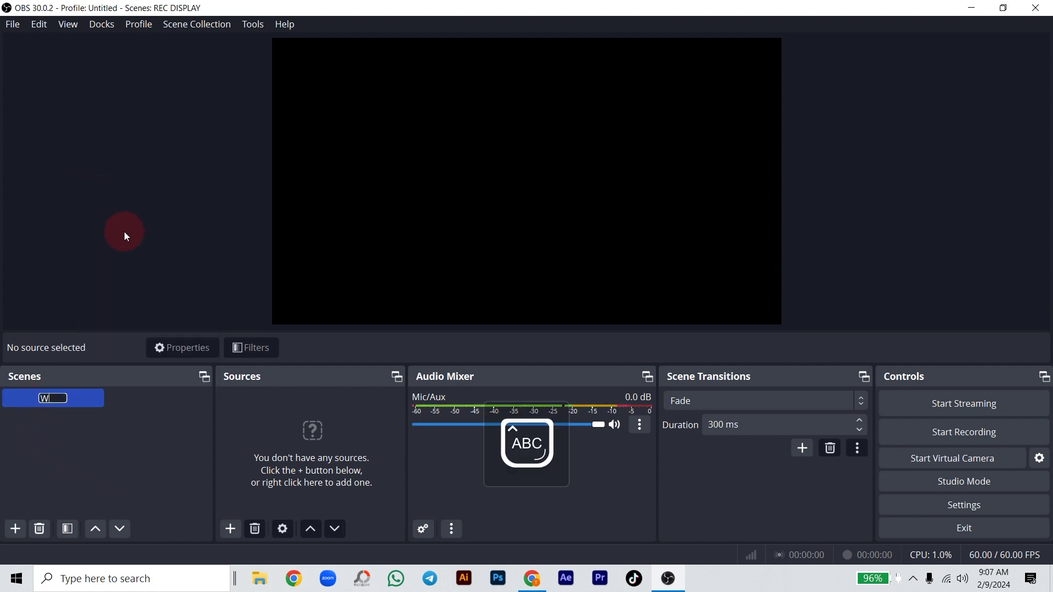
text(IN CAPTURE)
key(Return)
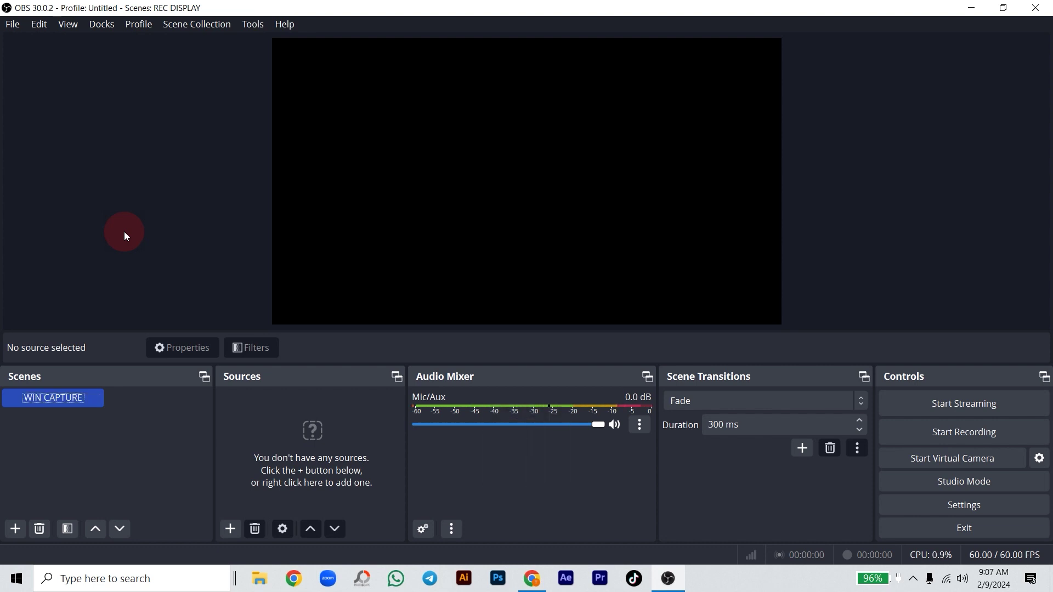
Step: Add a new Window Capture source named Browser to the WIN CAPTURE scene
click(230, 530)
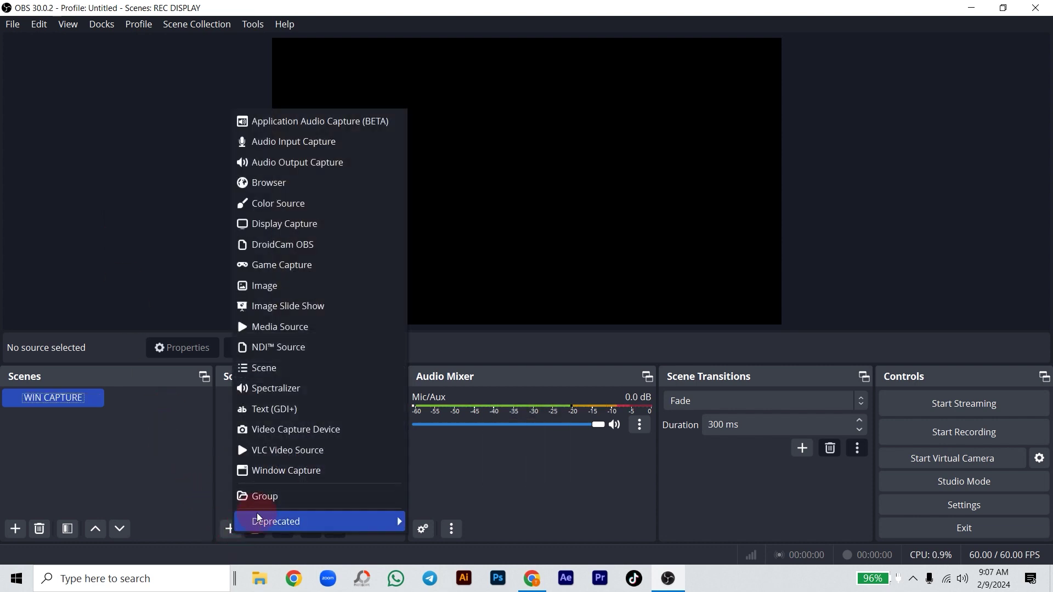
click(292, 477)
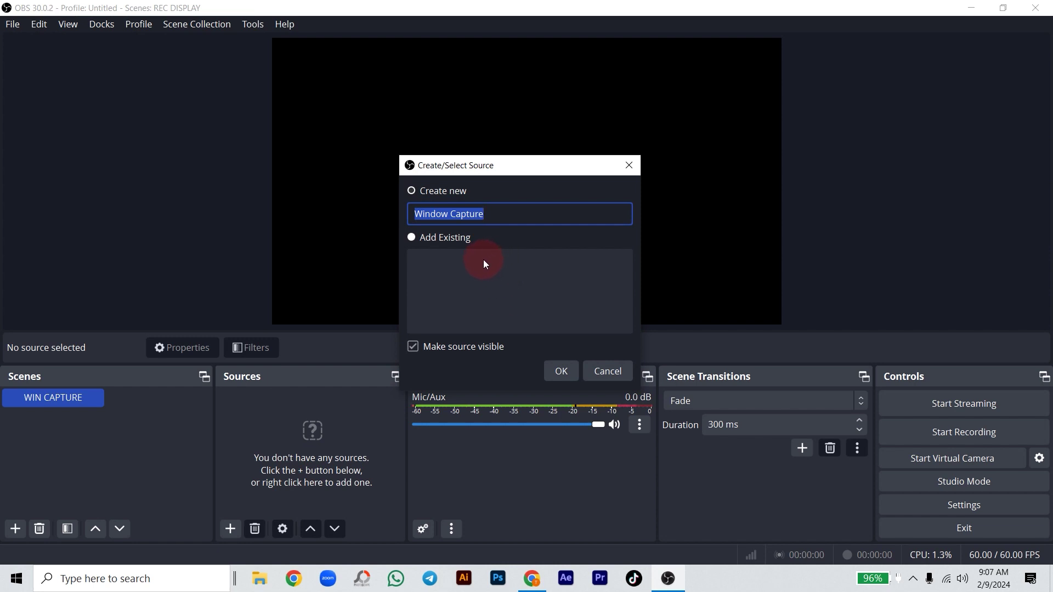
text(Browse)
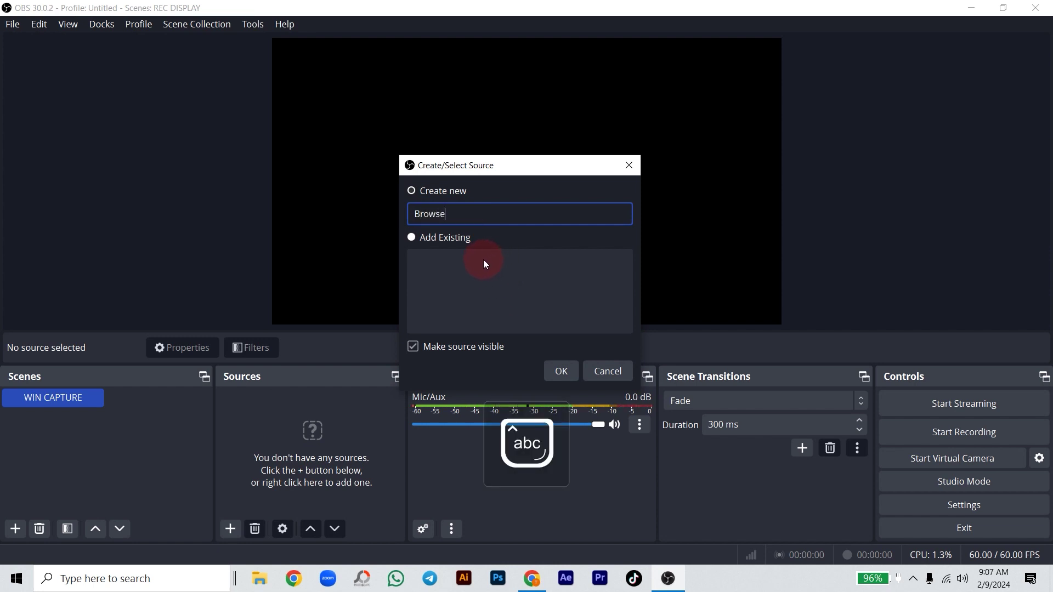
text(r)
click(562, 371)
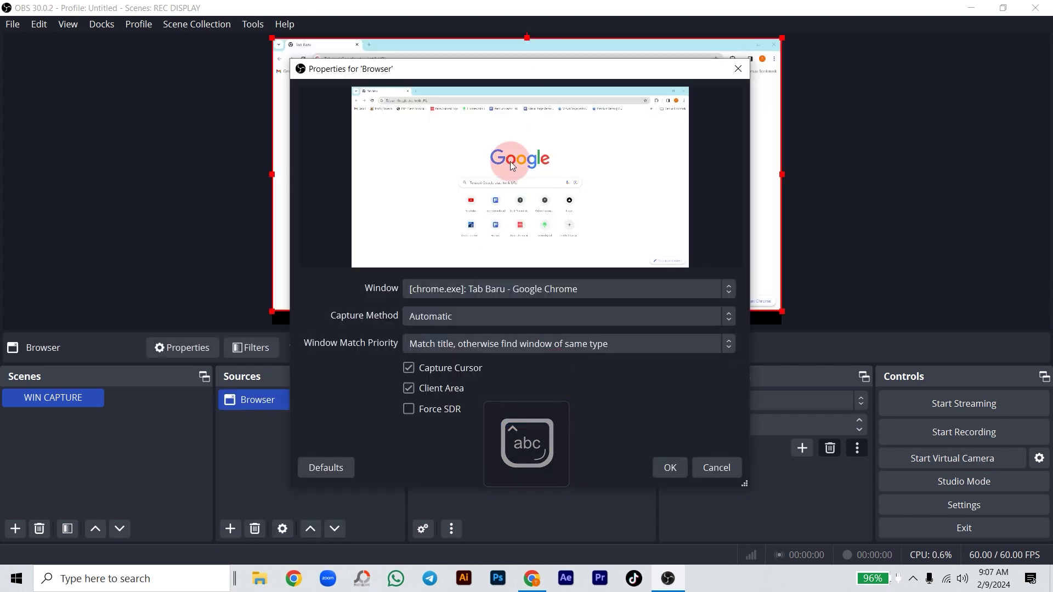
Step: Launch PhotoScape as a second window, return to OBS Studio, and check the capturable windows listed for the Browser source
drag(496, 68, 592, 68)
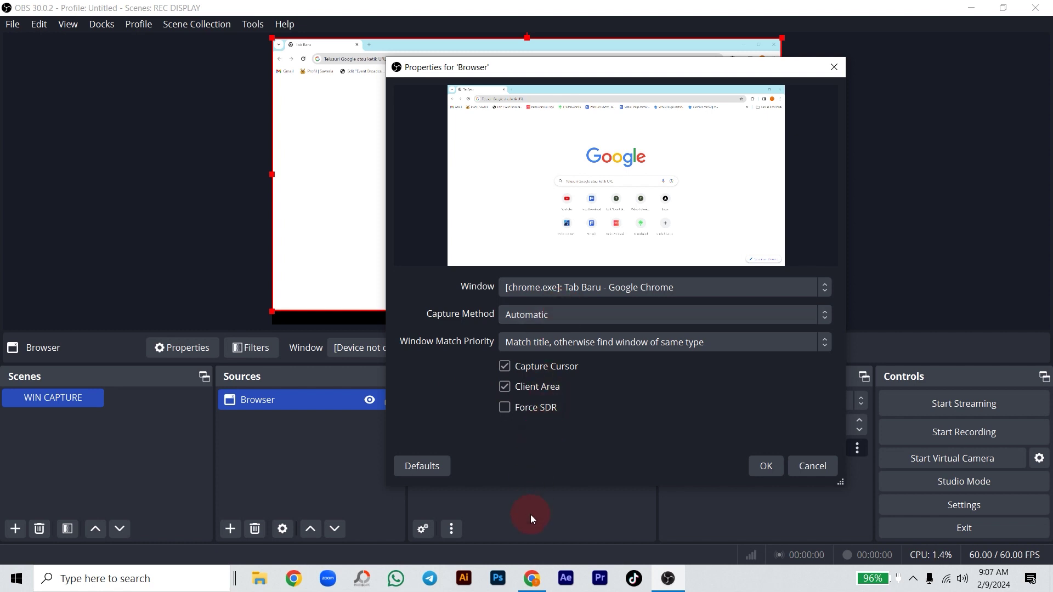
mouse_move(533, 576)
click(361, 585)
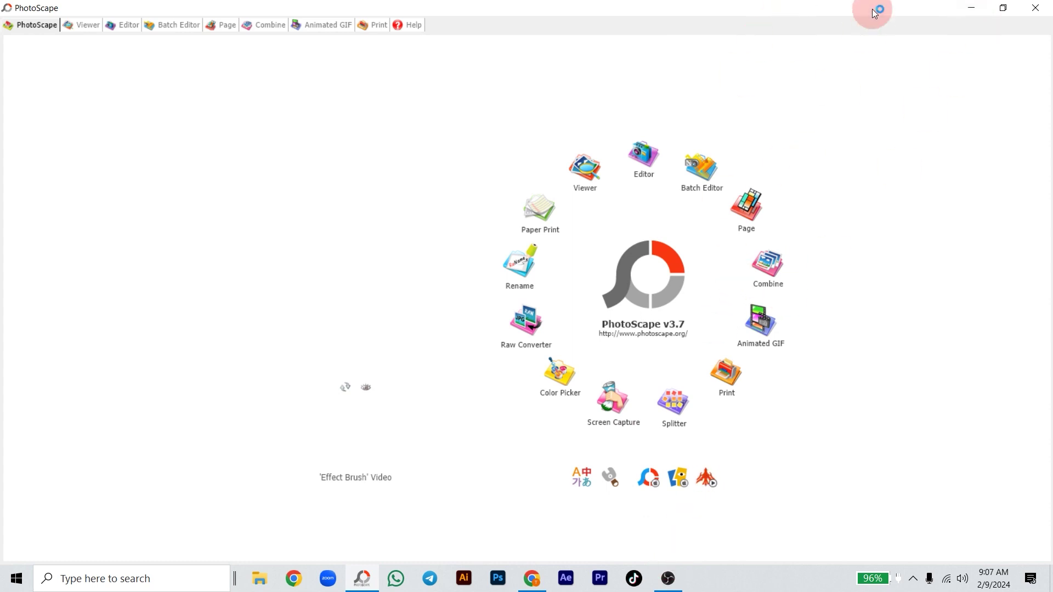
click(669, 579)
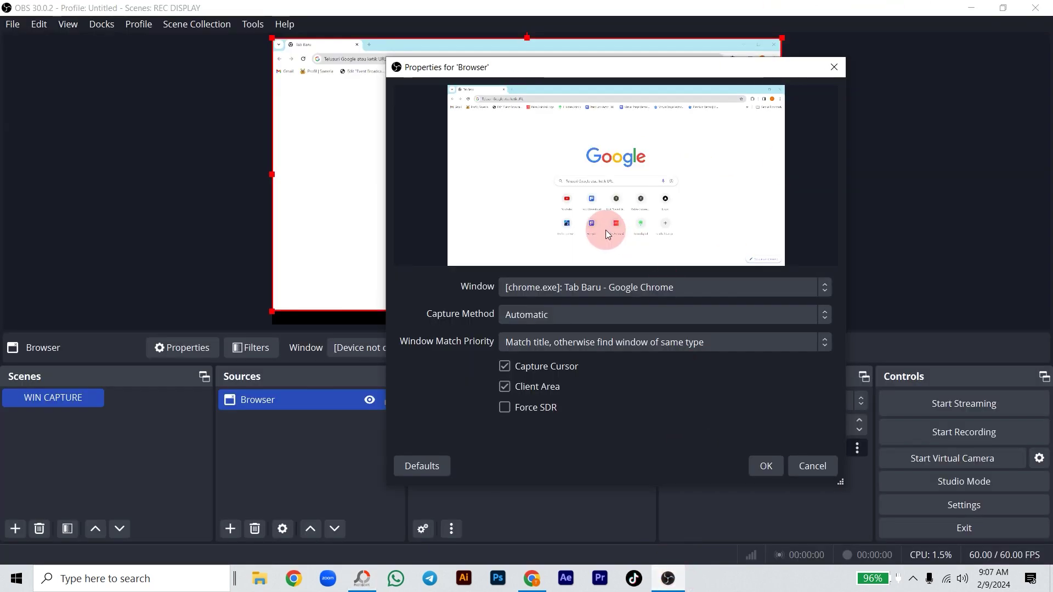
drag(570, 70, 498, 62)
click(555, 283)
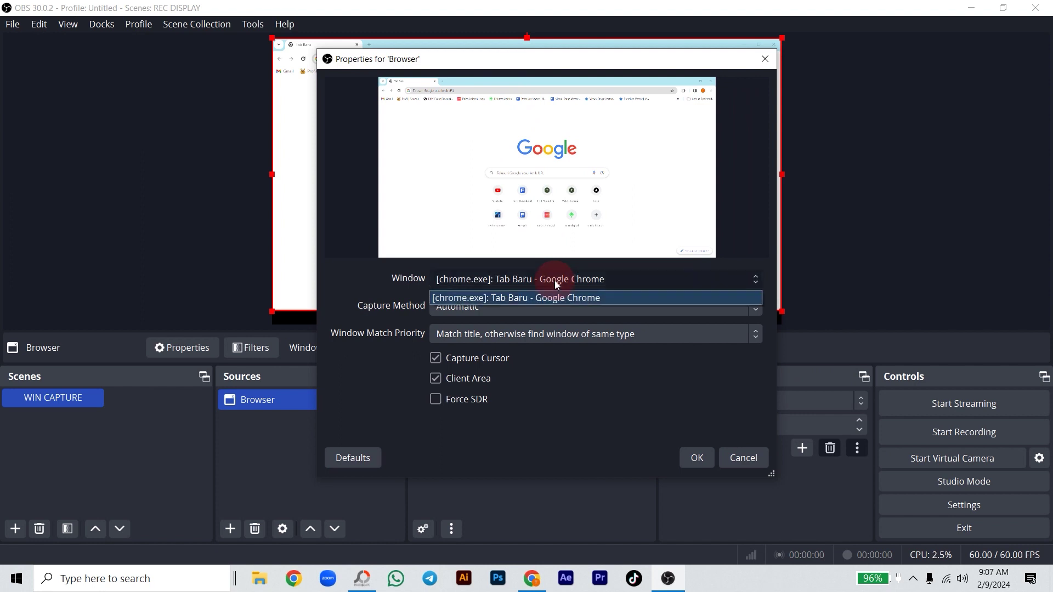
click(745, 461)
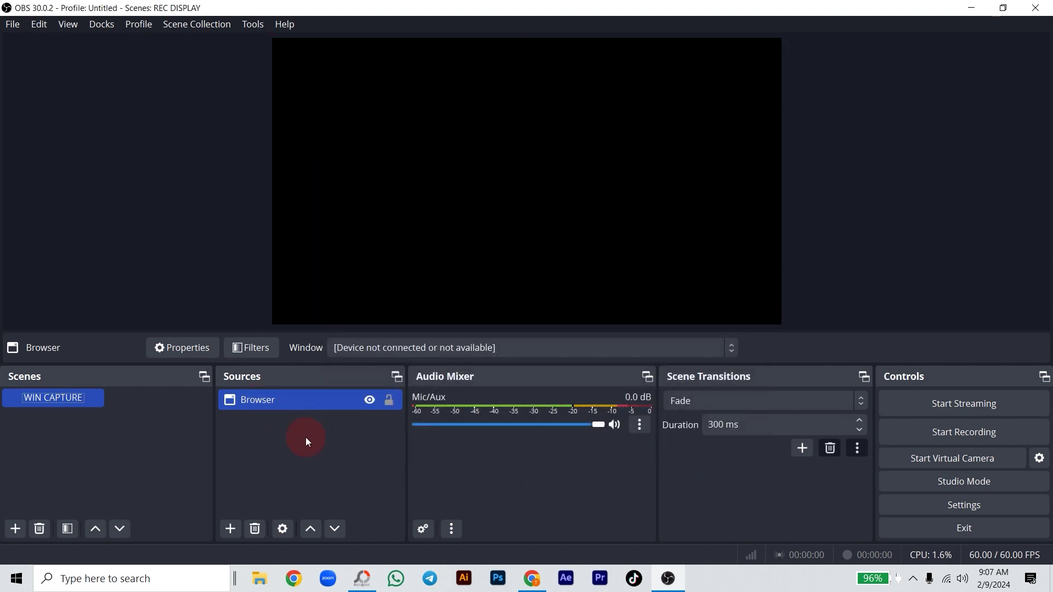
Step: Try Google Chrome and PhotoScape in turn as the captured window of the Browser source
click(182, 349)
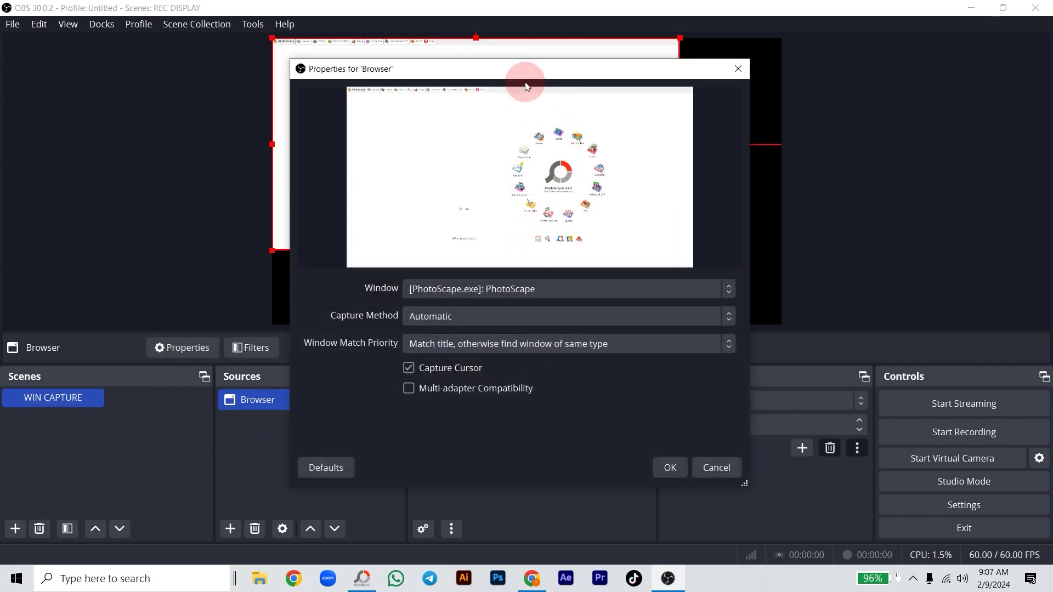
drag(525, 83, 826, 91)
click(757, 296)
click(774, 328)
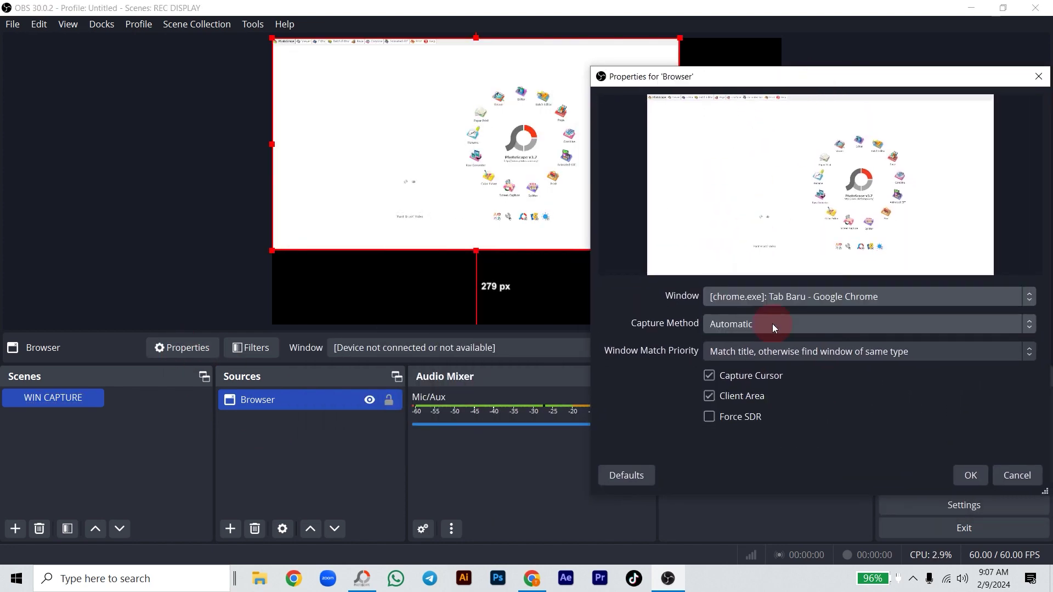
click(787, 298)
click(789, 315)
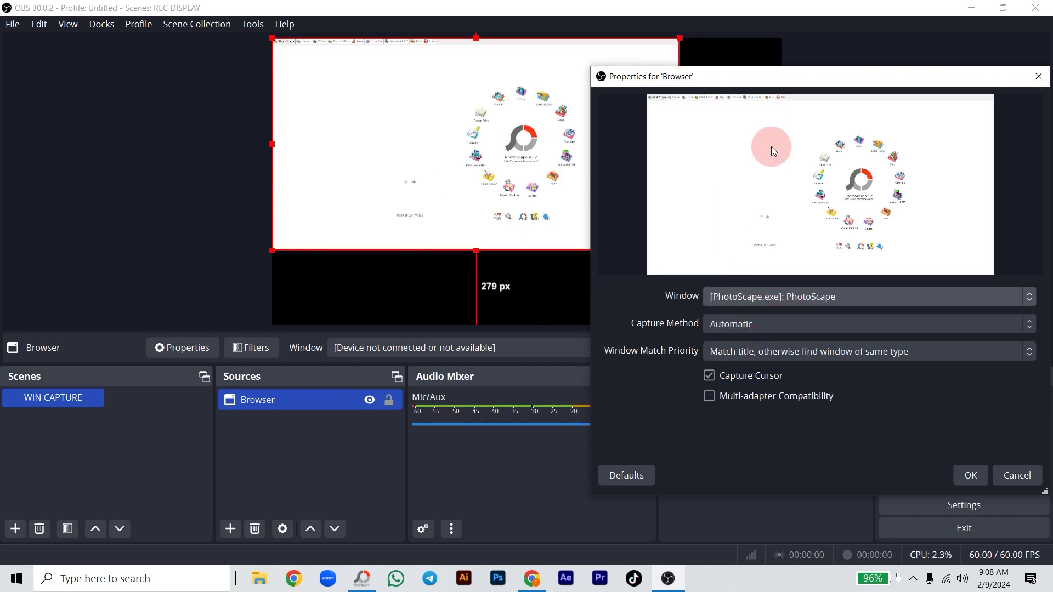
Step: Minimize the Chrome and PhotoScape windows and check the Browser source's window selection while both are minimized
drag(738, 82, 570, 75)
click(540, 587)
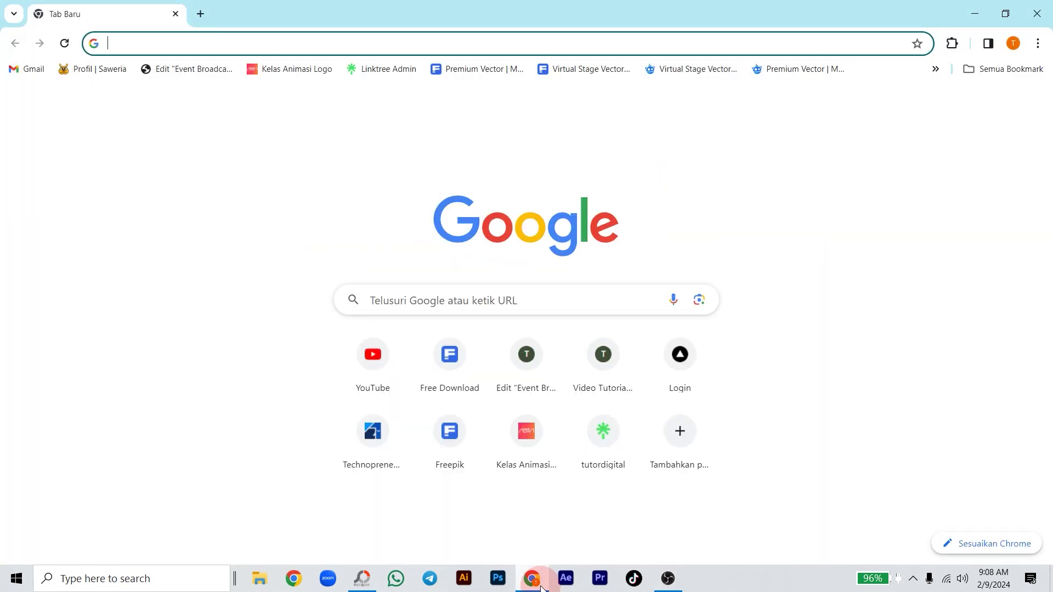
click(535, 581)
click(363, 579)
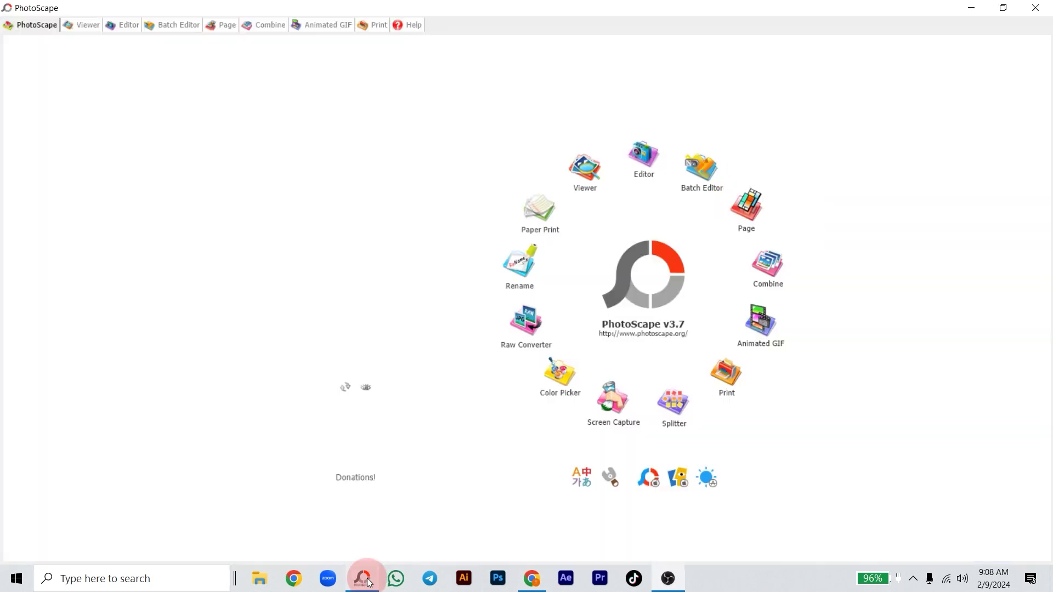
click(366, 577)
click(844, 467)
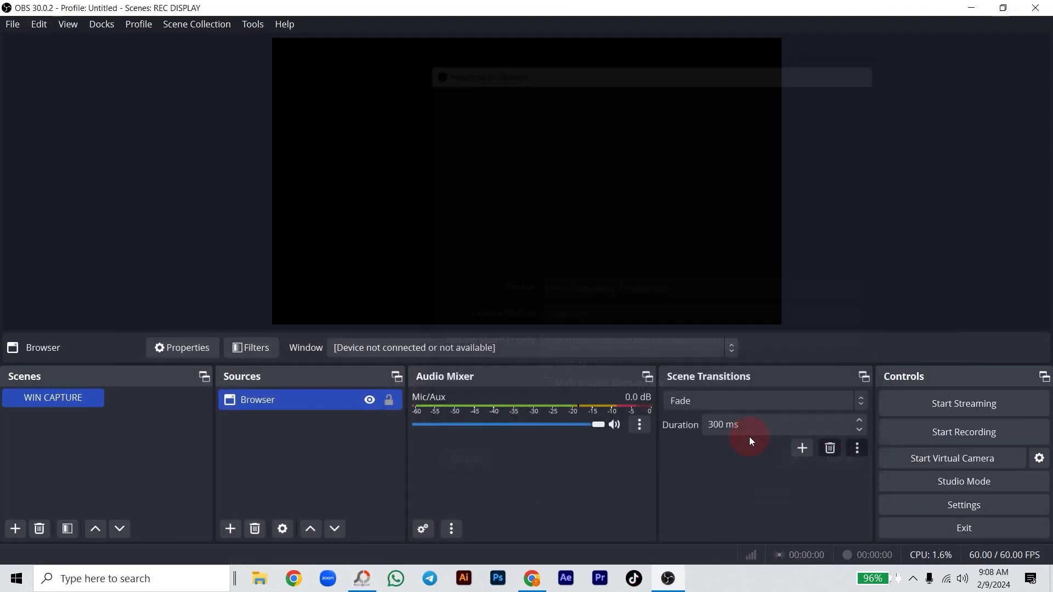
click(185, 350)
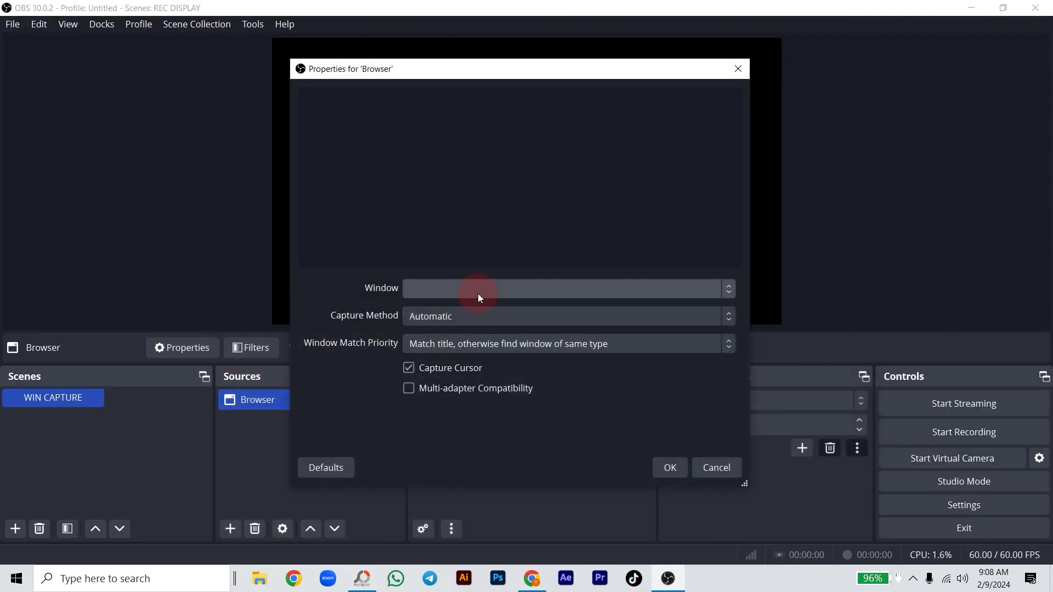
click(715, 469)
Step: Restore the Chrome and PhotoScape windows, and set the Browser source in OBS Studio to capture the Tab Baru - Google Chrome window
click(531, 580)
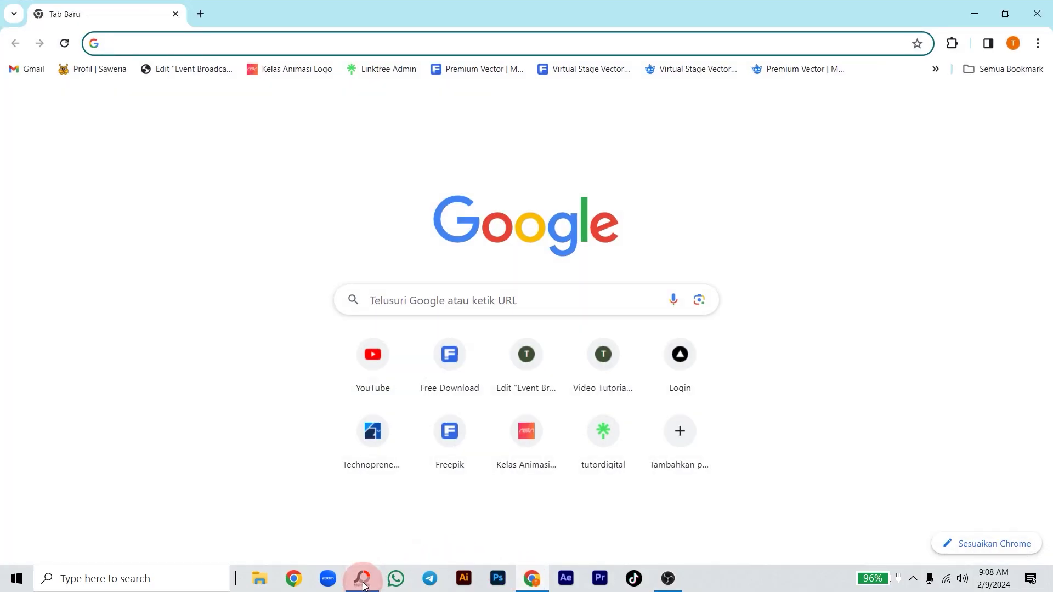
mouse_move(365, 585)
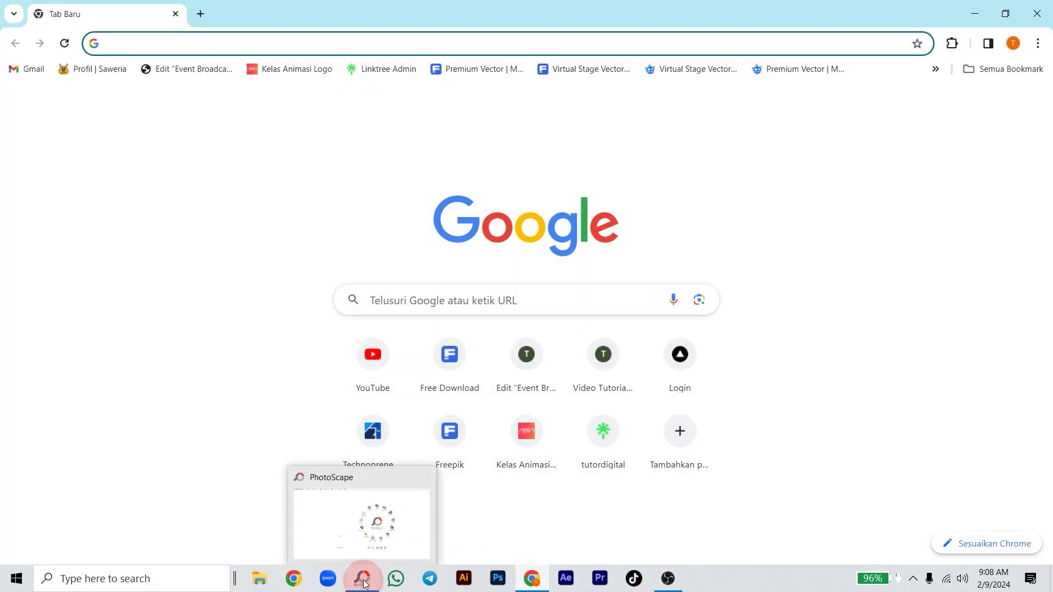
click(387, 530)
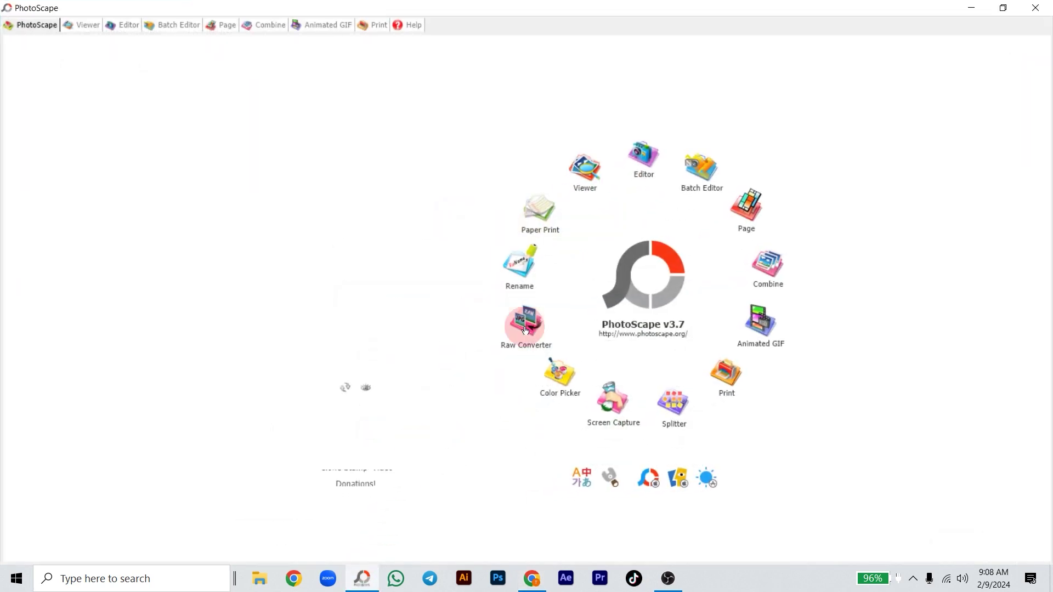
click(671, 583)
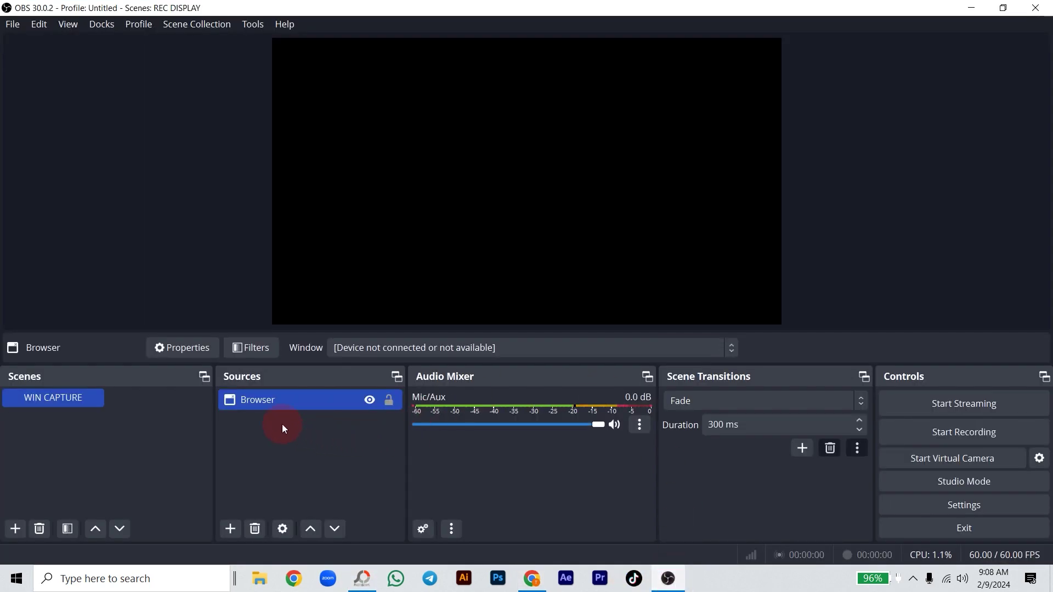
click(192, 347)
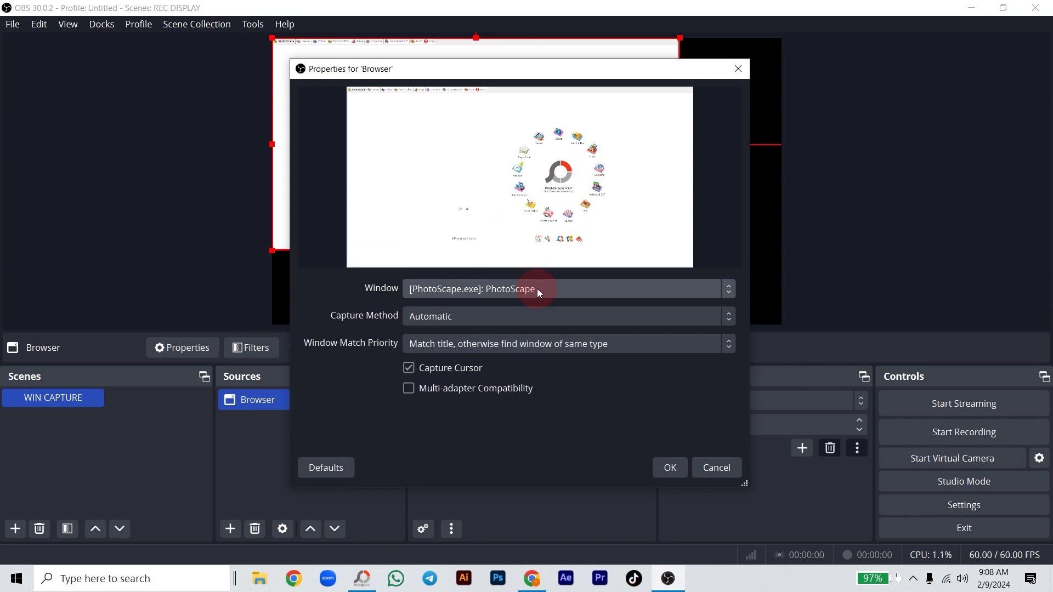
click(537, 289)
key(Escape)
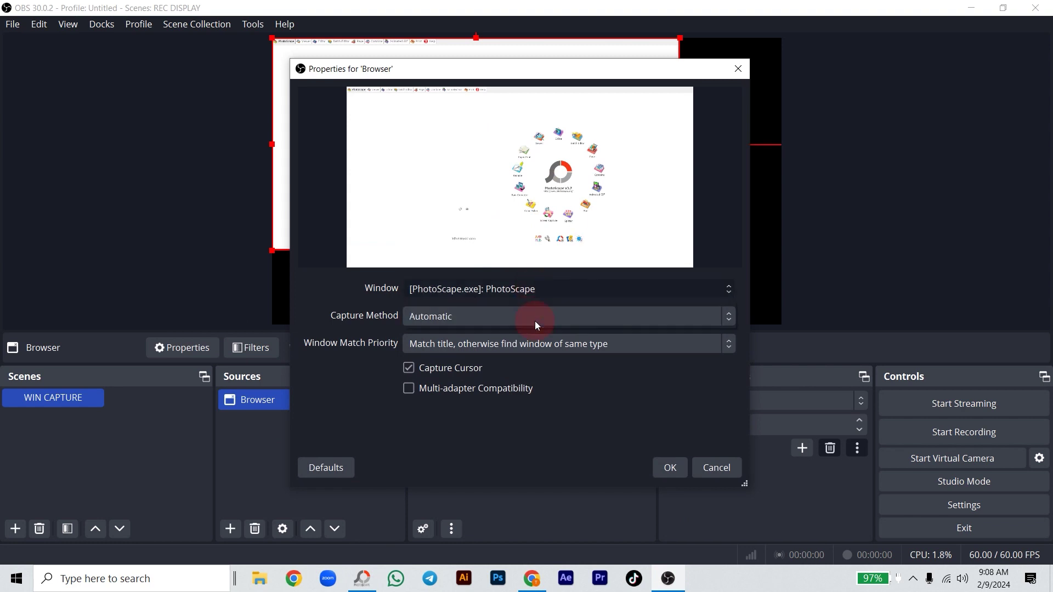
click(537, 325)
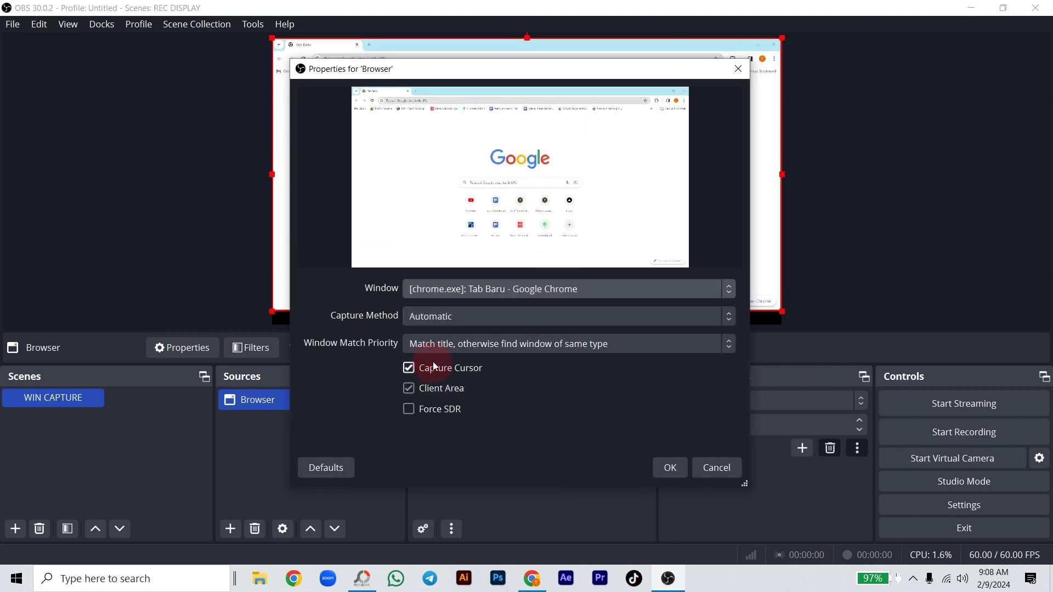
Step: Confirm the Browser source's properties with the Automatic capture method, and lock the source
click(428, 321)
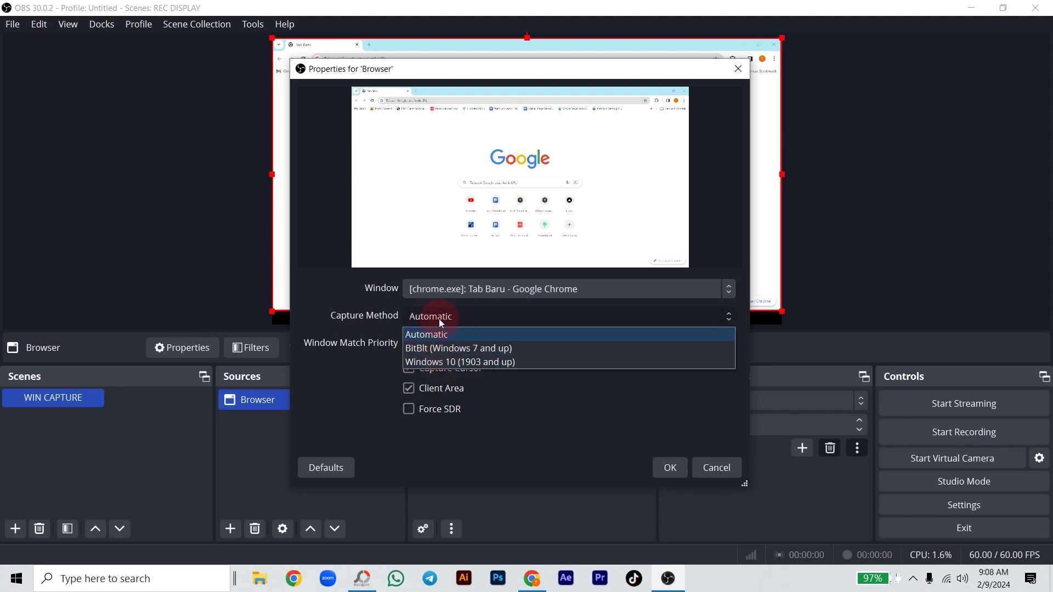
click(426, 362)
click(446, 317)
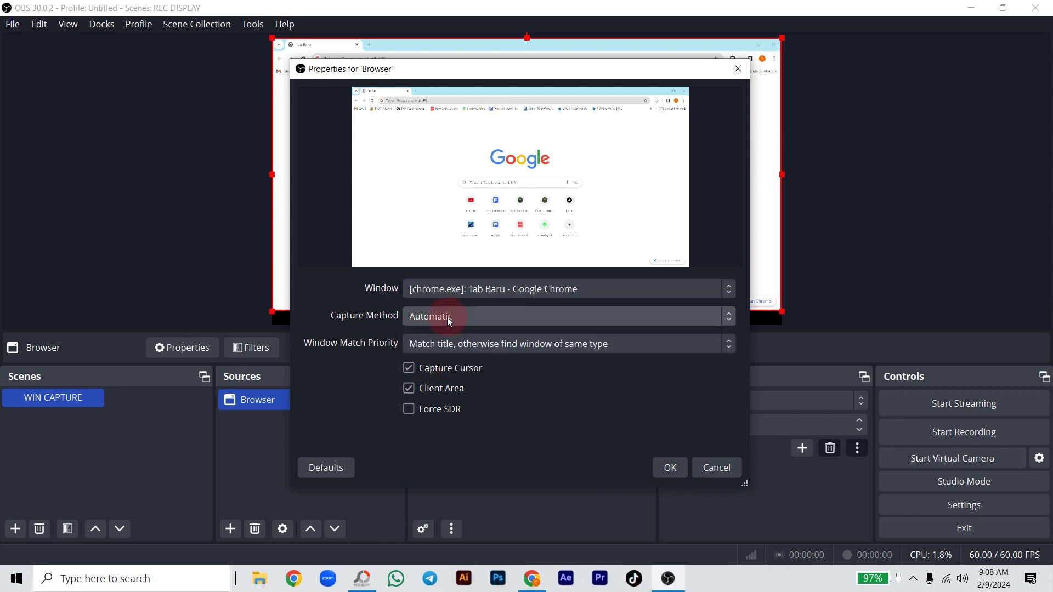
click(409, 390)
click(670, 468)
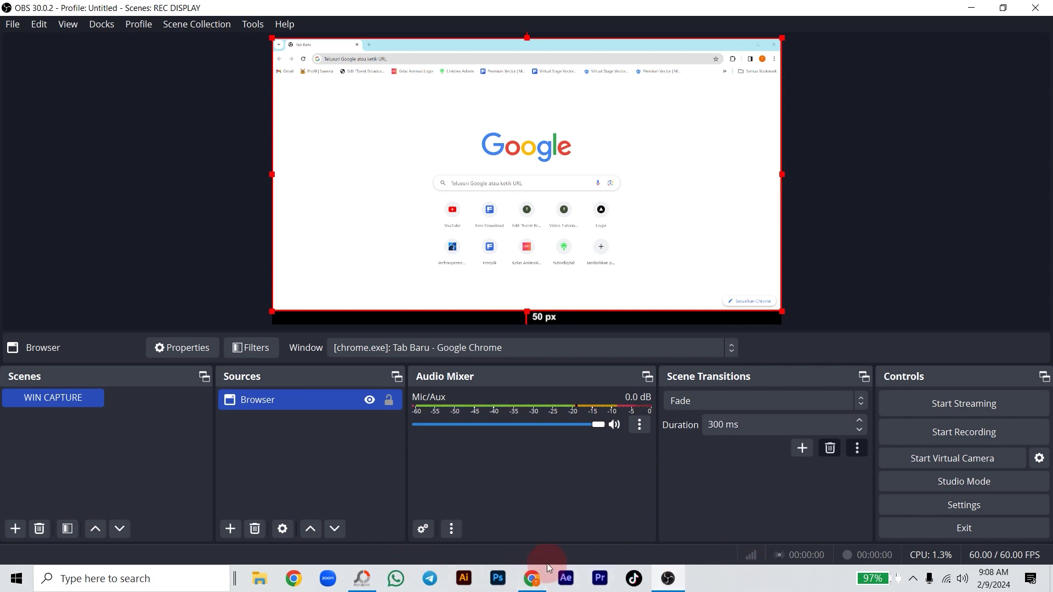
click(389, 402)
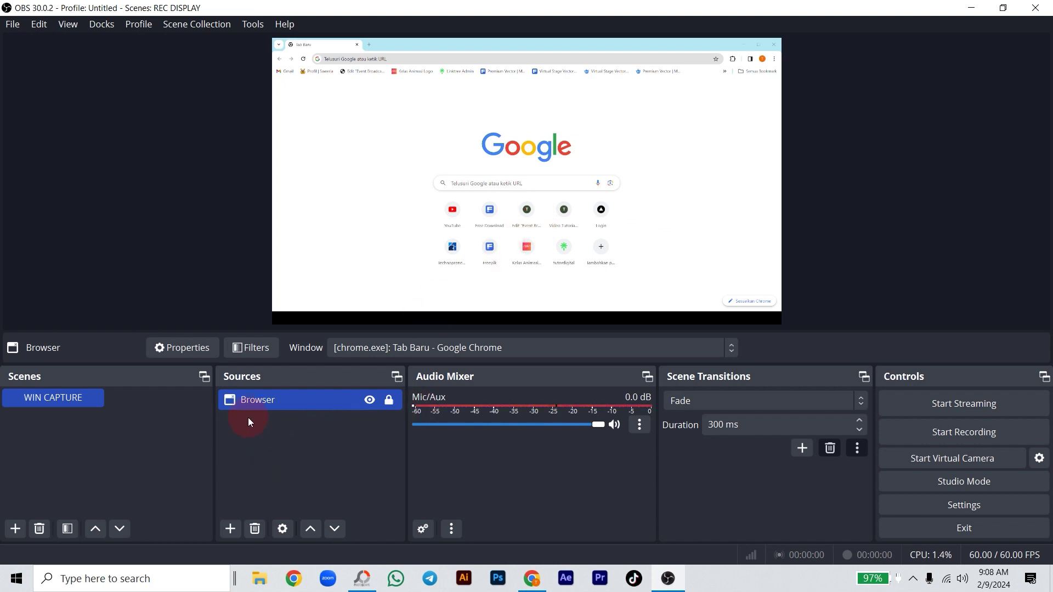
click(230, 529)
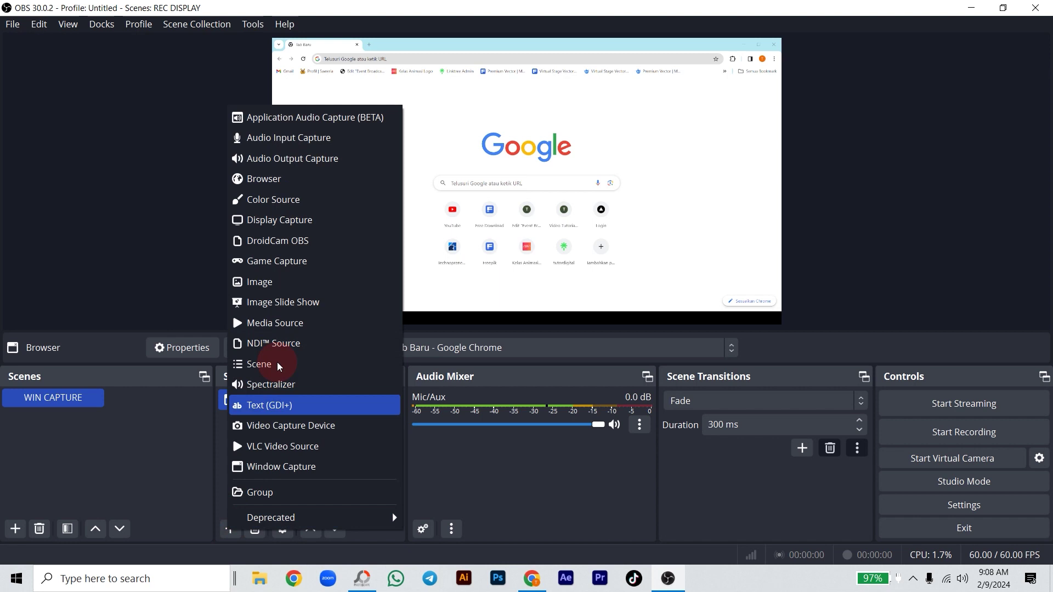
click(264, 284)
click(603, 368)
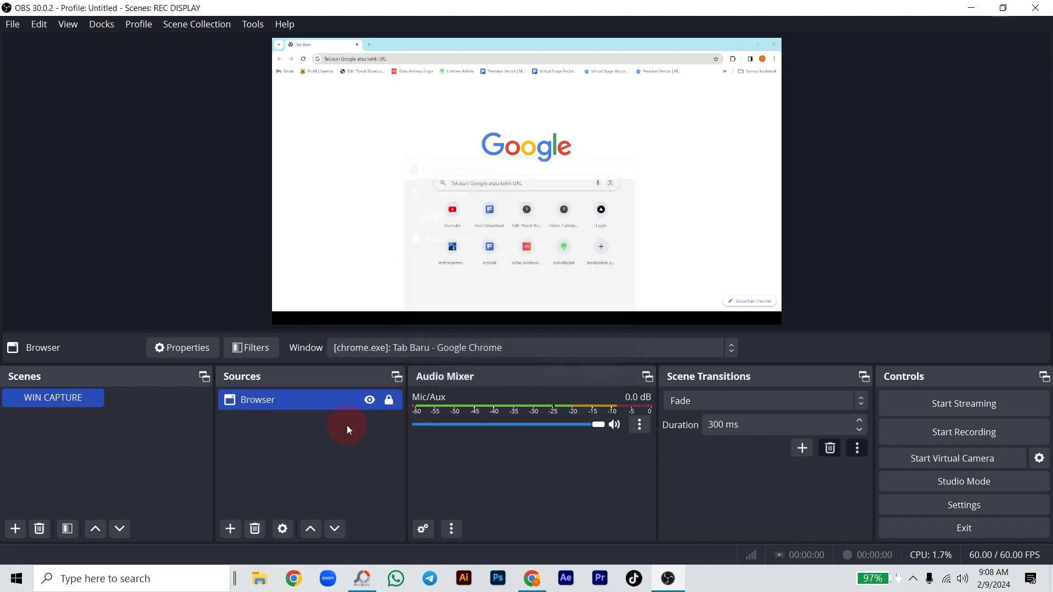
Step: Add a new Color Source named White BG to the WIN CAPTURE scene
click(230, 529)
click(292, 196)
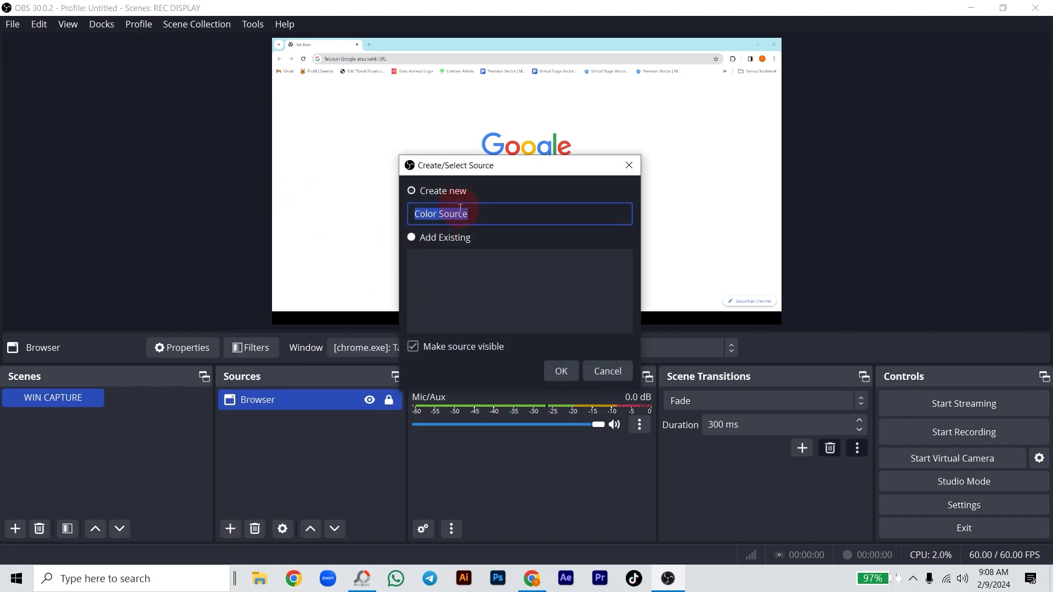
text(W)
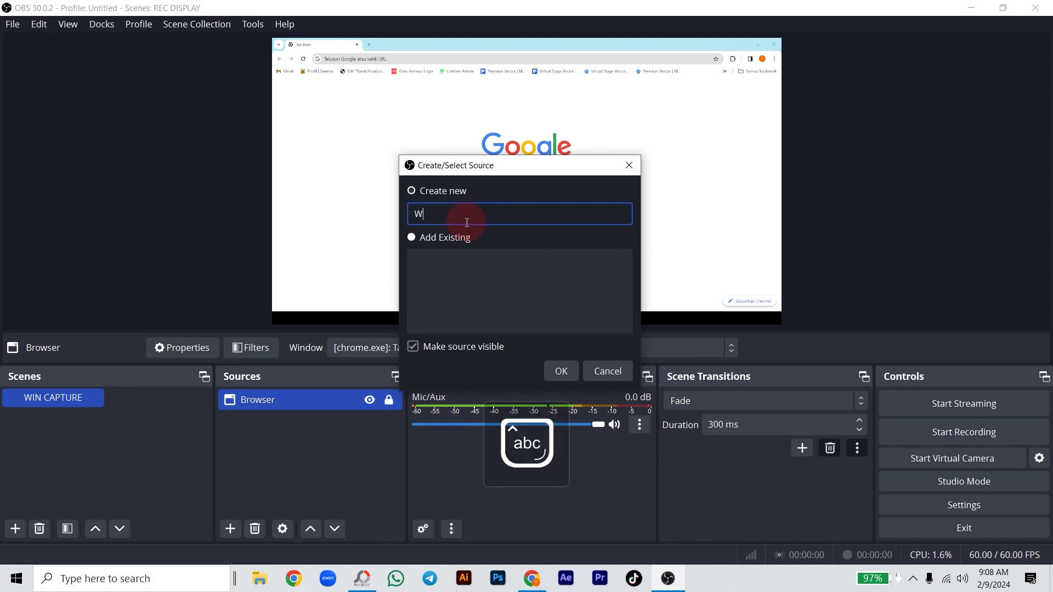
text(hite BG)
click(549, 377)
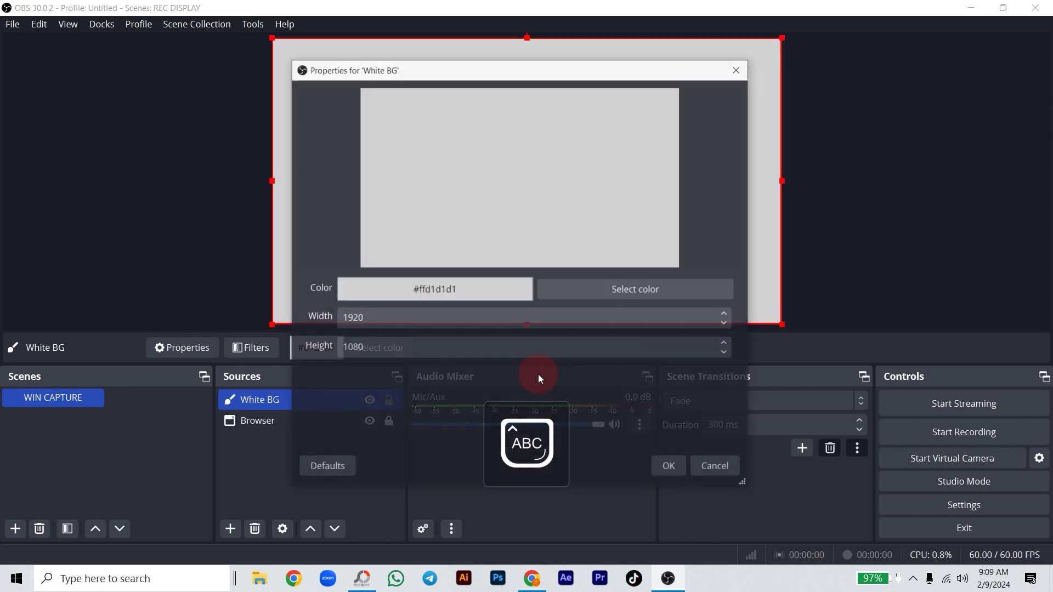
Step: Set White BG's color to white (#ffffff) and place the source, locked, beneath Browser in the source order
click(639, 288)
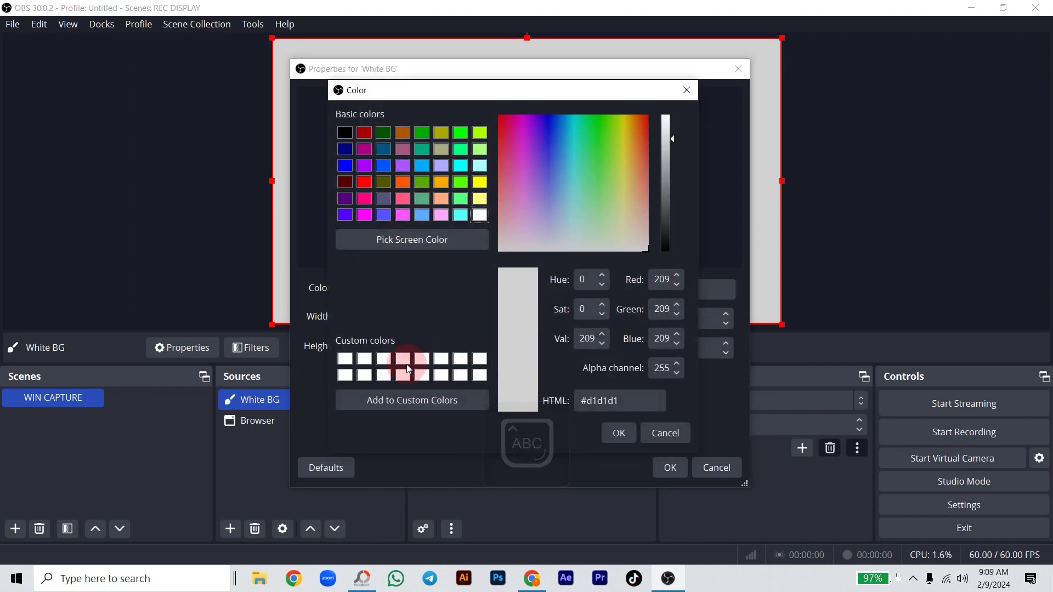
click(345, 358)
drag(522, 97, 597, 106)
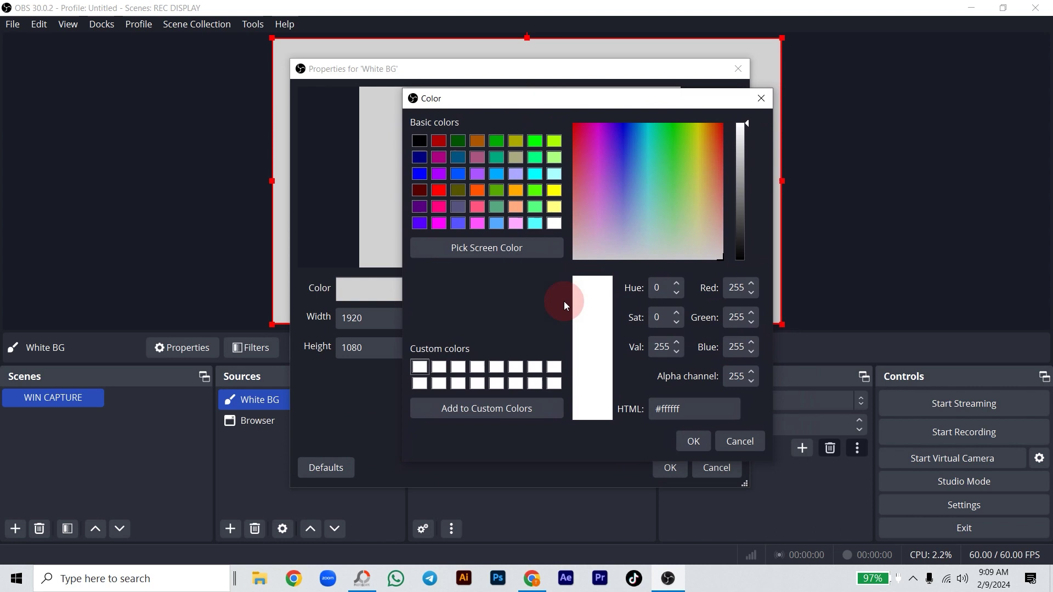
click(554, 223)
click(692, 442)
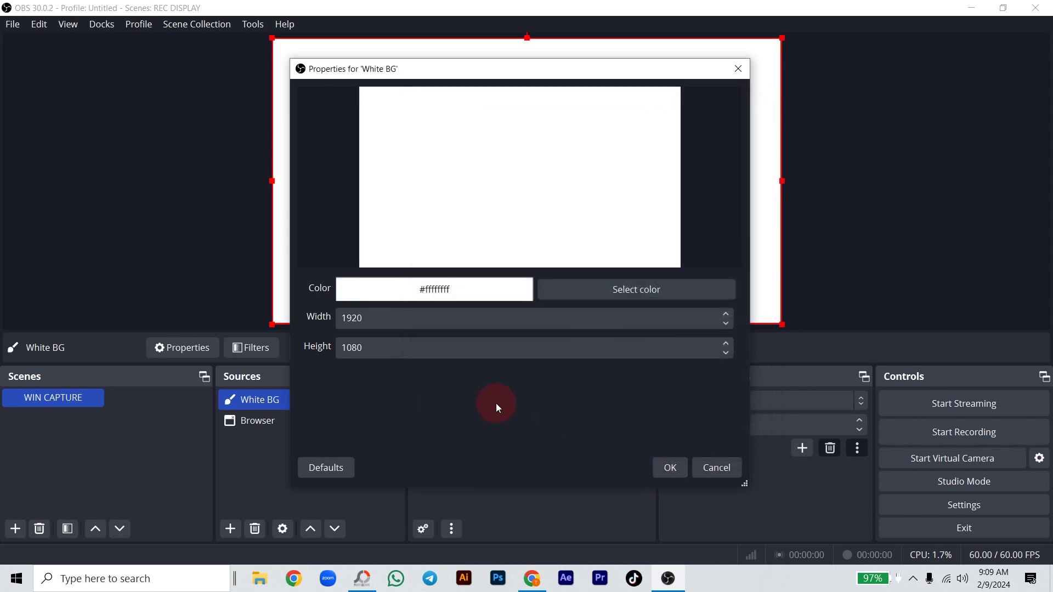
click(668, 469)
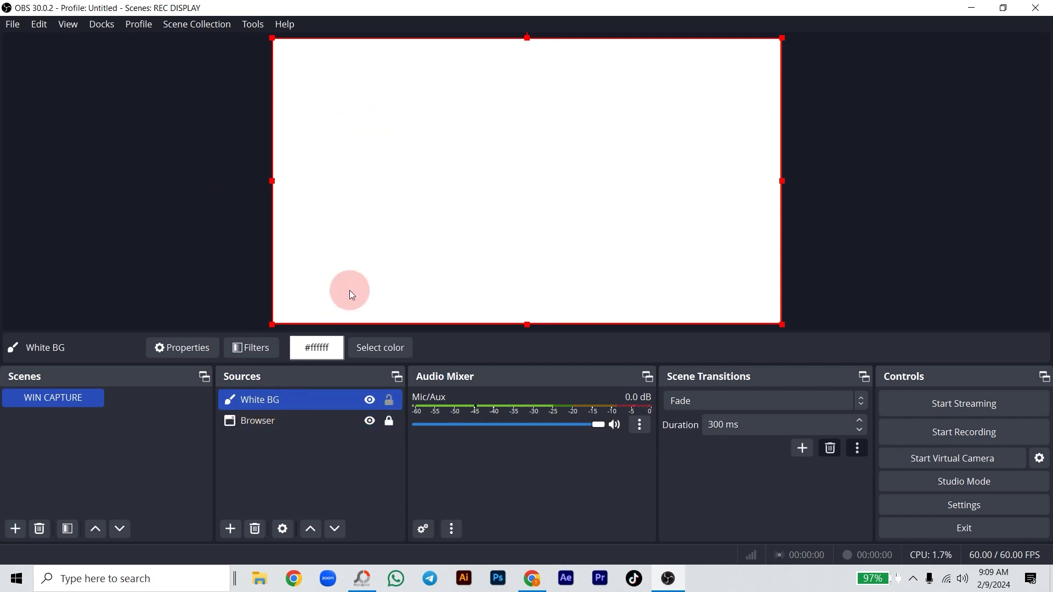
drag(277, 396, 295, 439)
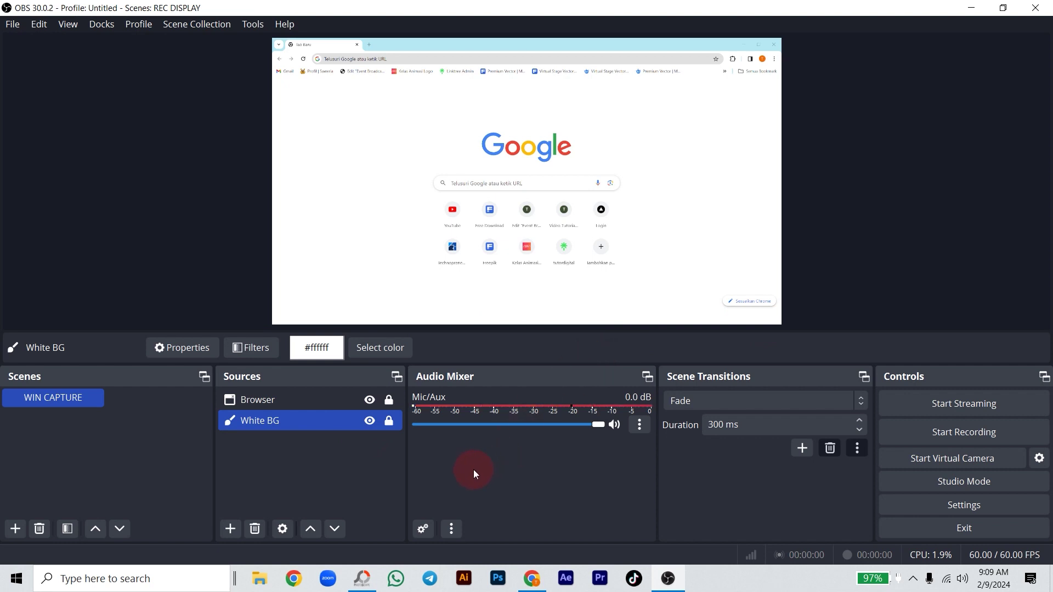
Step: Add a new Video Capture Device source named Cam to the WIN CAPTURE scene
click(230, 529)
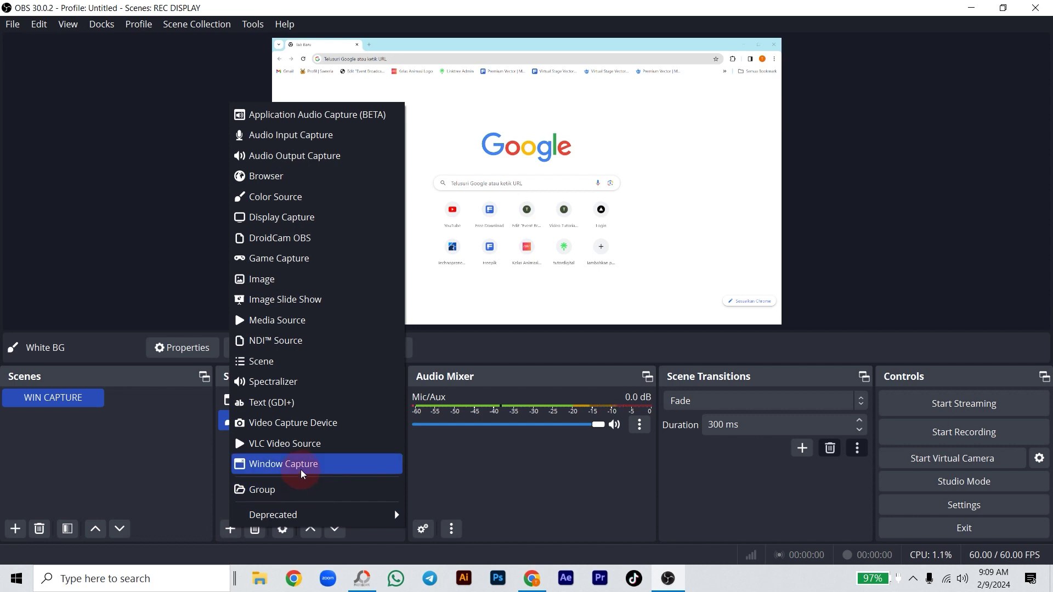
click(292, 423)
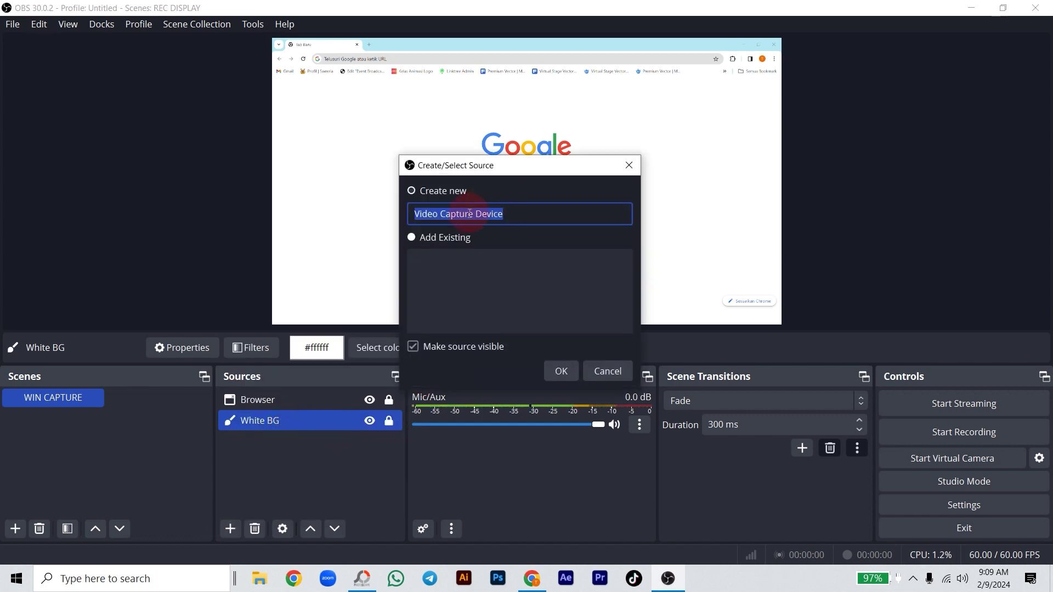
text(c)
key(Caps_Lock)
text(A)
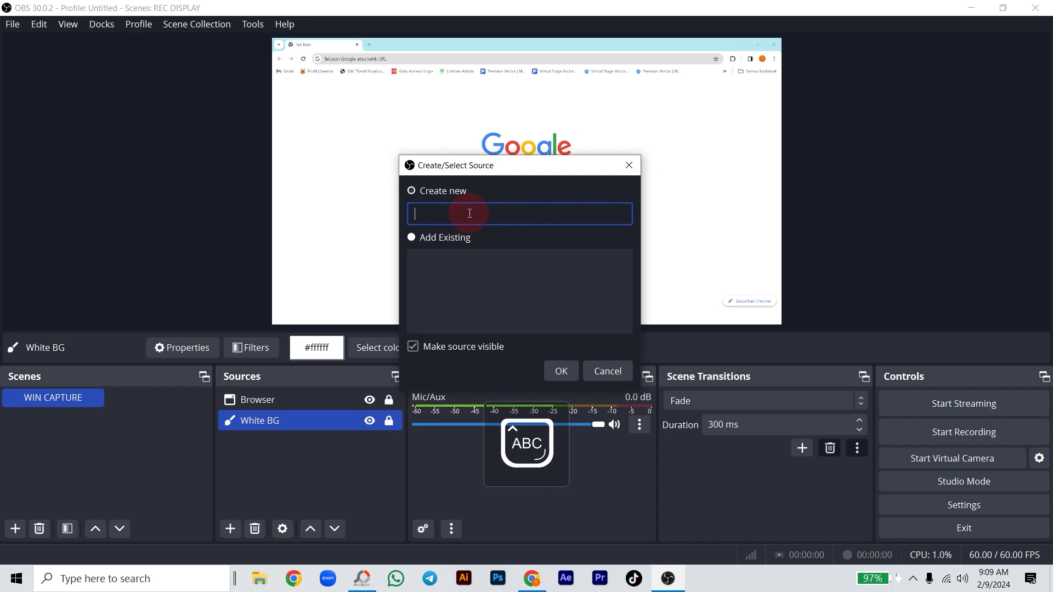
key(Caps_Lock)
text(Cam)
click(562, 373)
click(480, 287)
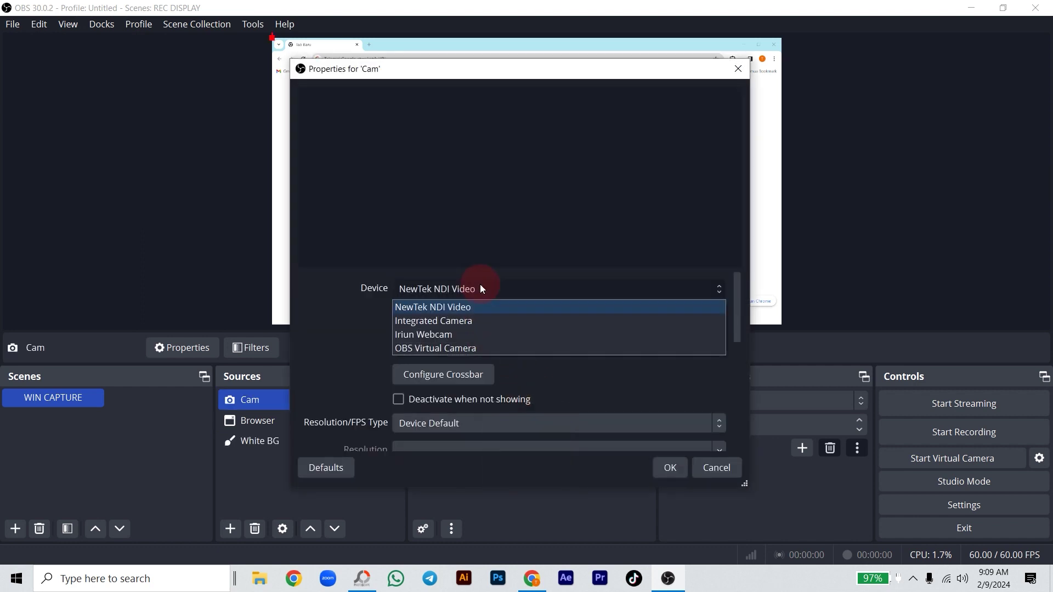
click(462, 323)
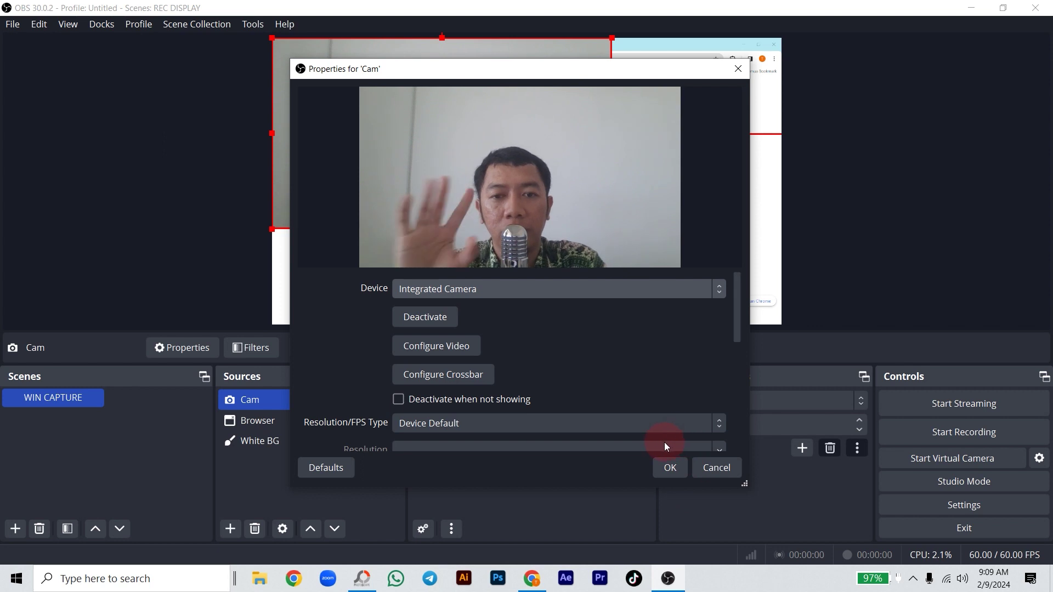
click(671, 469)
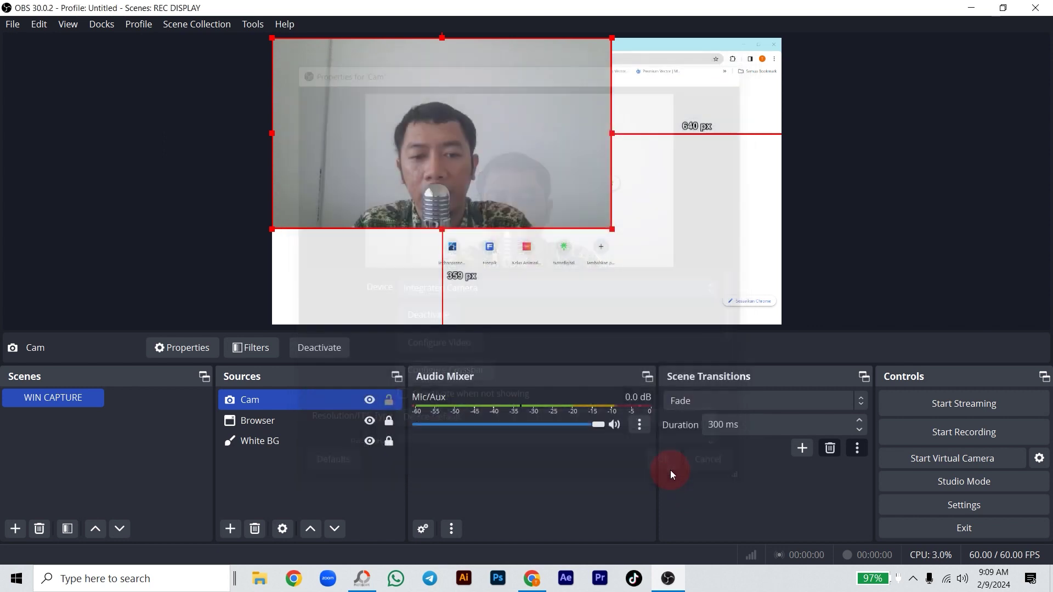
Step: Shrink Cam into the canvas's lower-right corner, about 1420 px from the left edge and 797 px from the top, and lock it
drag(428, 142, 601, 224)
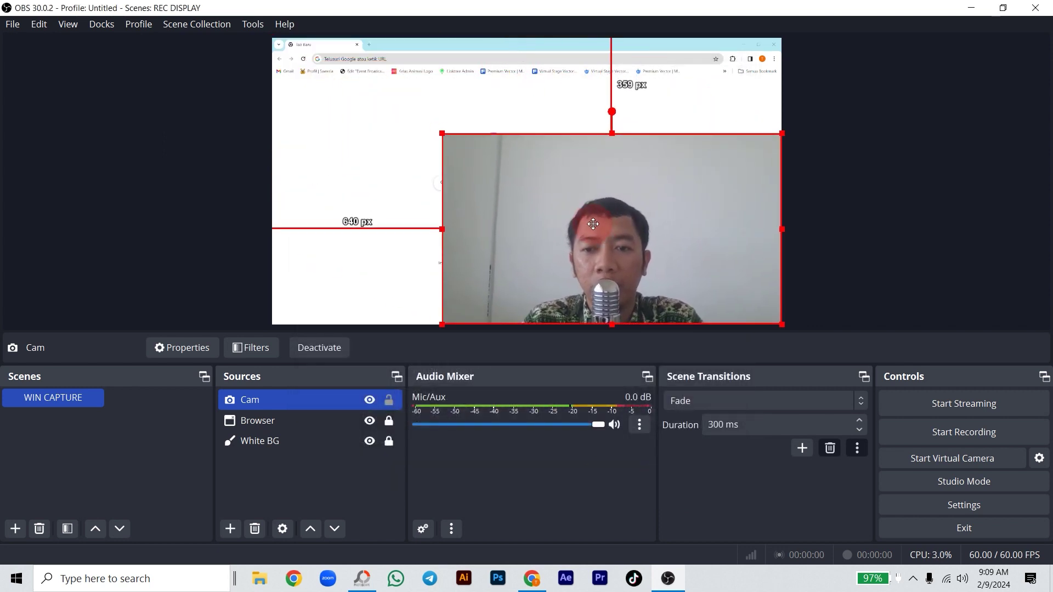
drag(448, 137, 683, 249)
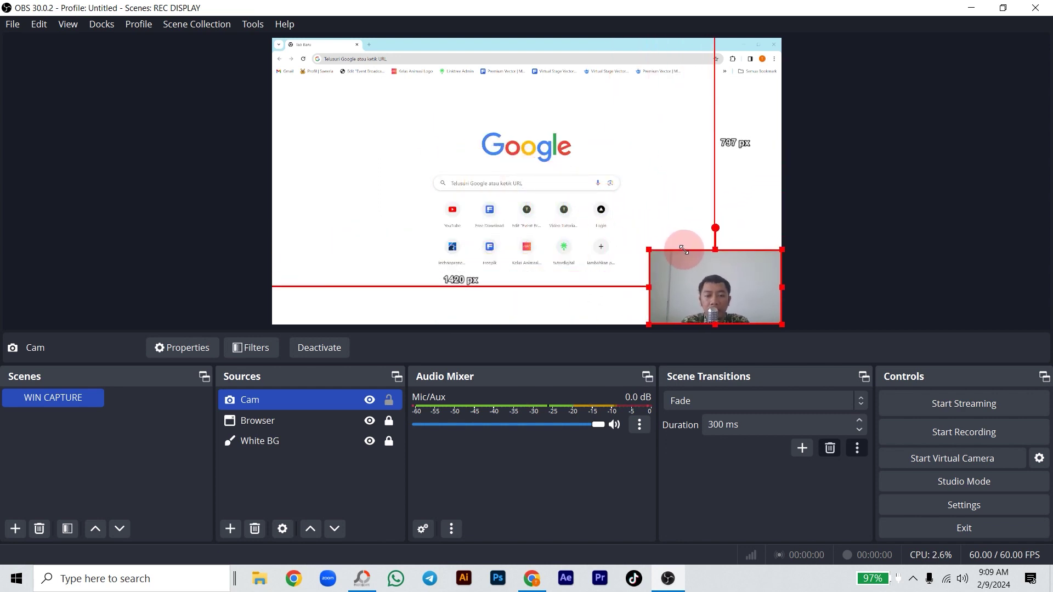
click(391, 401)
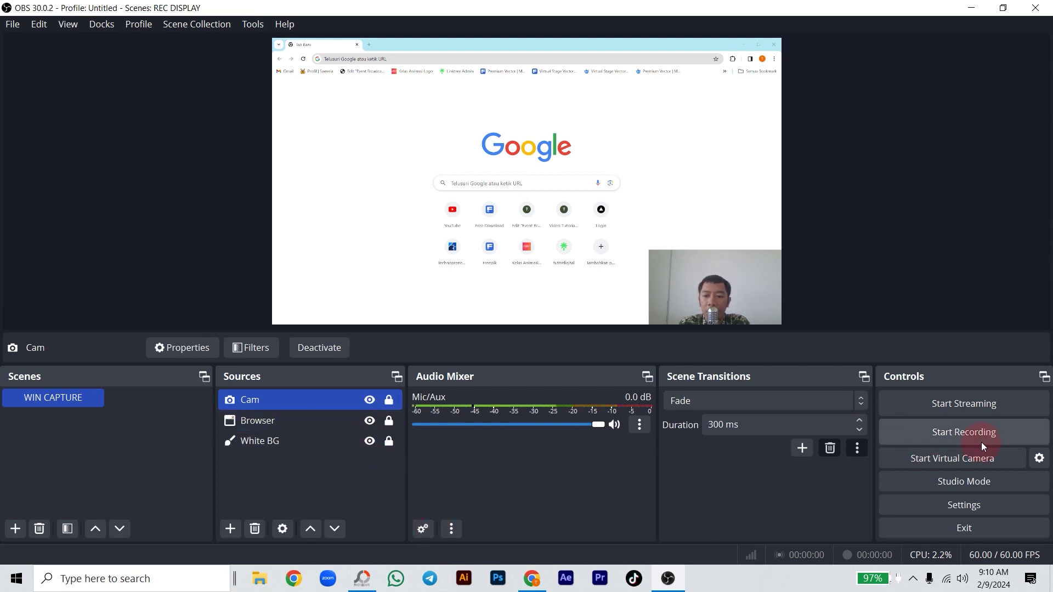
Step: Start recording the WIN CAPTURE scene and switch to the Tab Baru window in Chrome
click(959, 432)
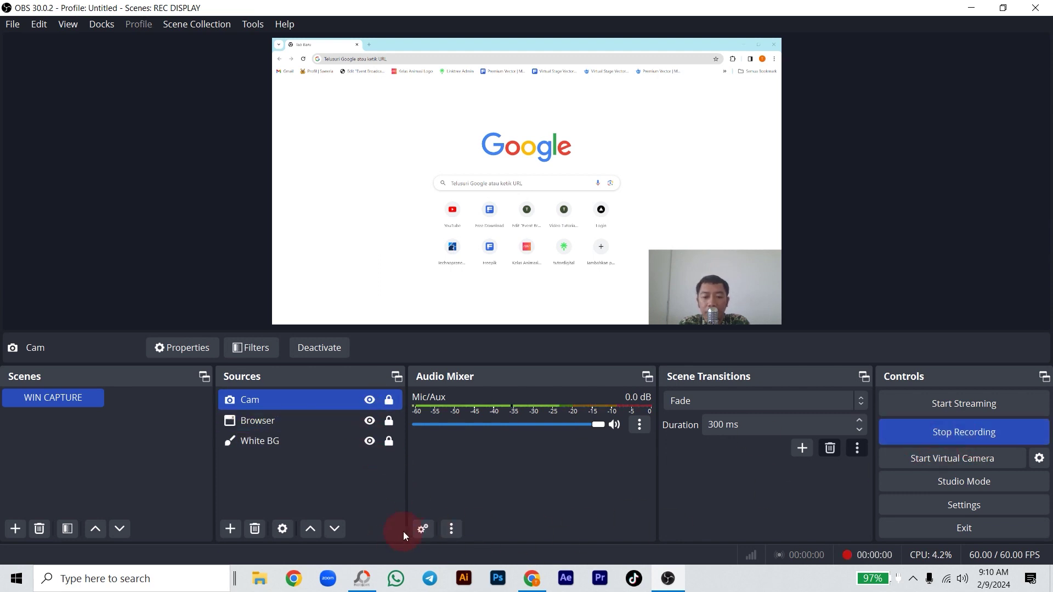
click(532, 578)
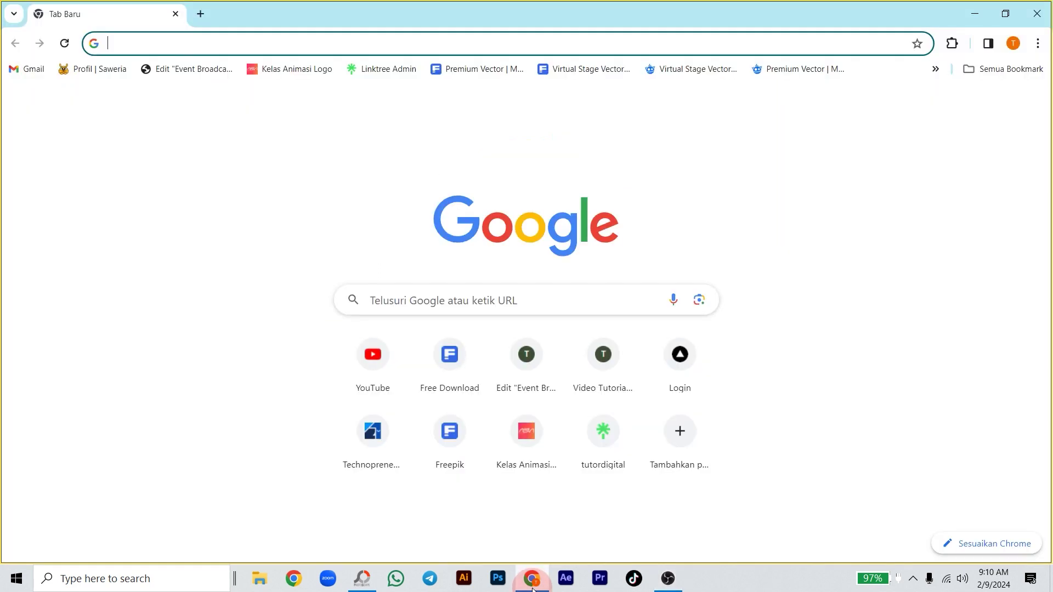